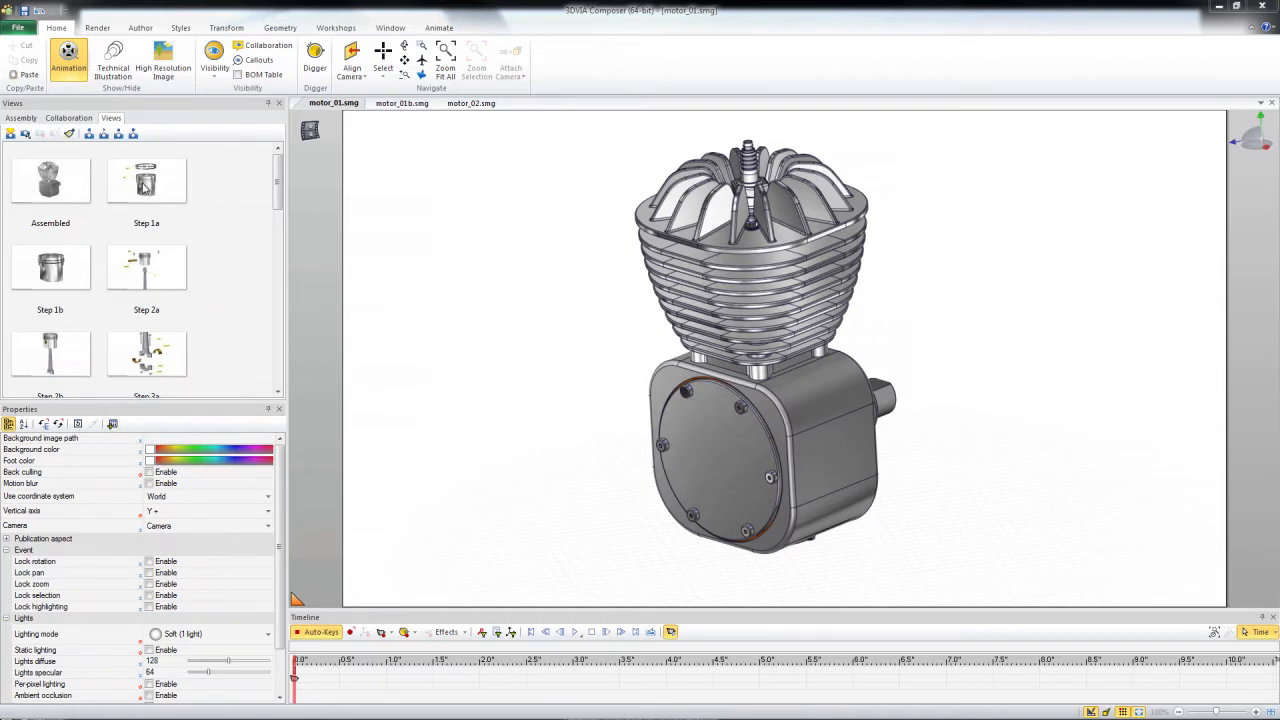
Add the views Step 1a, Step 1b, Step 2a, Step 2b and Step 3a to the timeline at roughly one-second intervals.
mouse_move(144, 186)
mouse_down()
mouse_move(386, 560)
mouse_move(390, 668)
mouse_up()
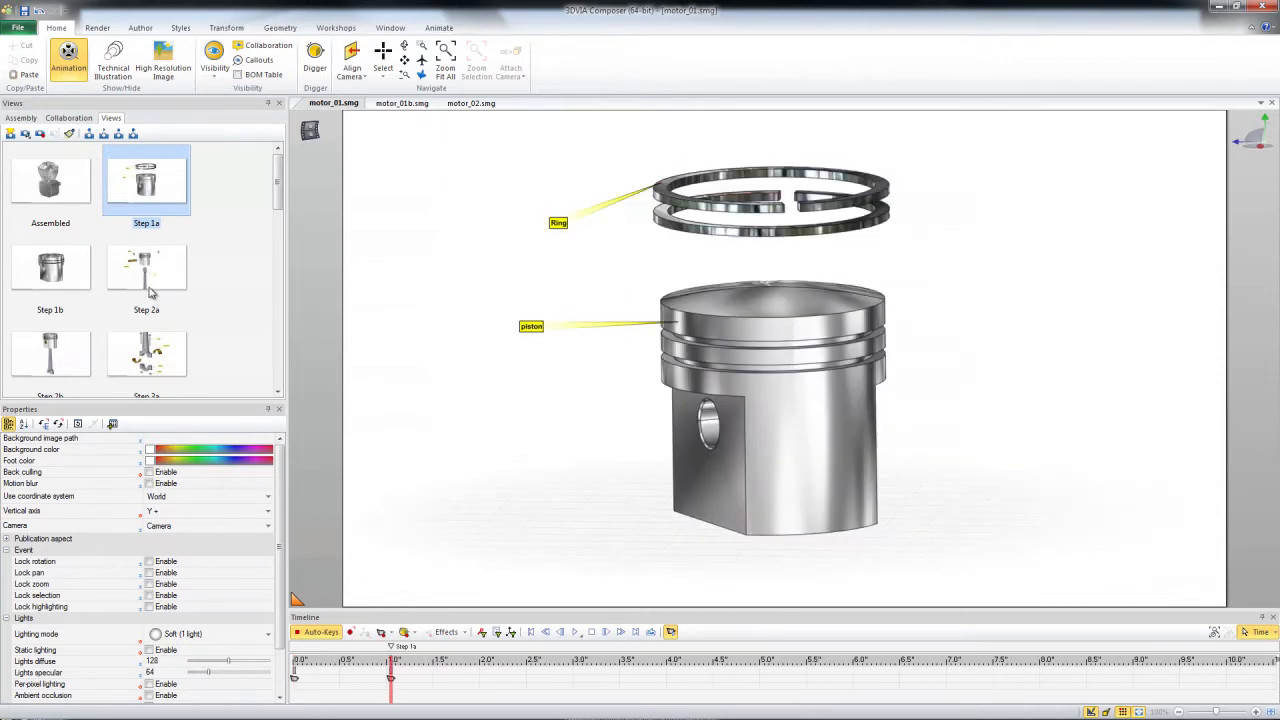
drag(52, 280, 480, 668)
drag(163, 281, 578, 668)
drag(86, 377, 666, 668)
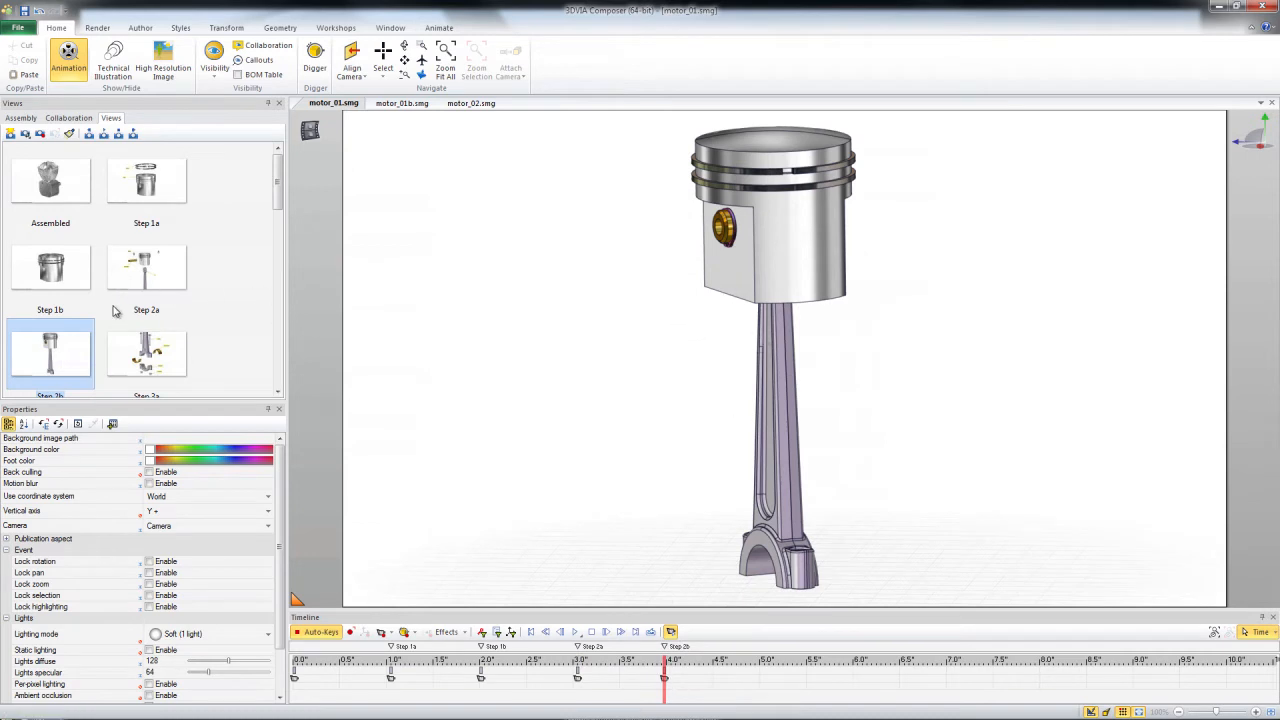
drag(160, 370, 764, 680)
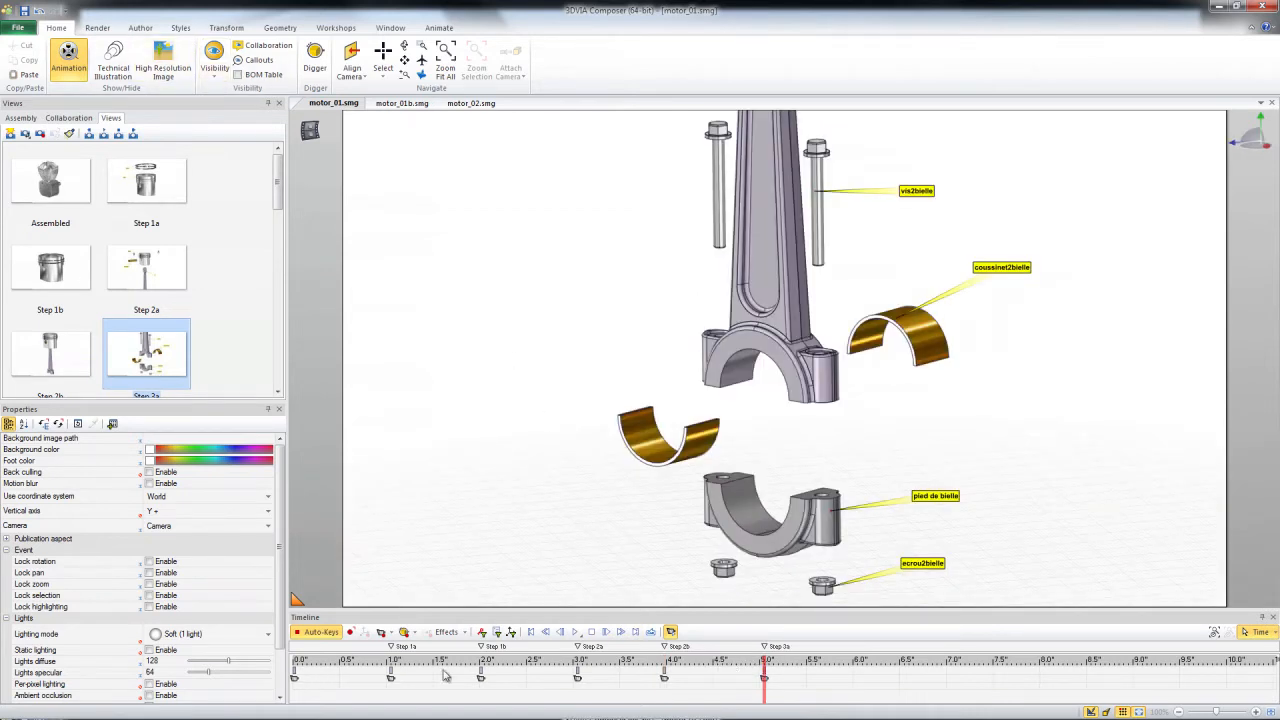
In motor_01b.smg, search the visible actors for names containing "Ring" and select all matches.
click(401, 104)
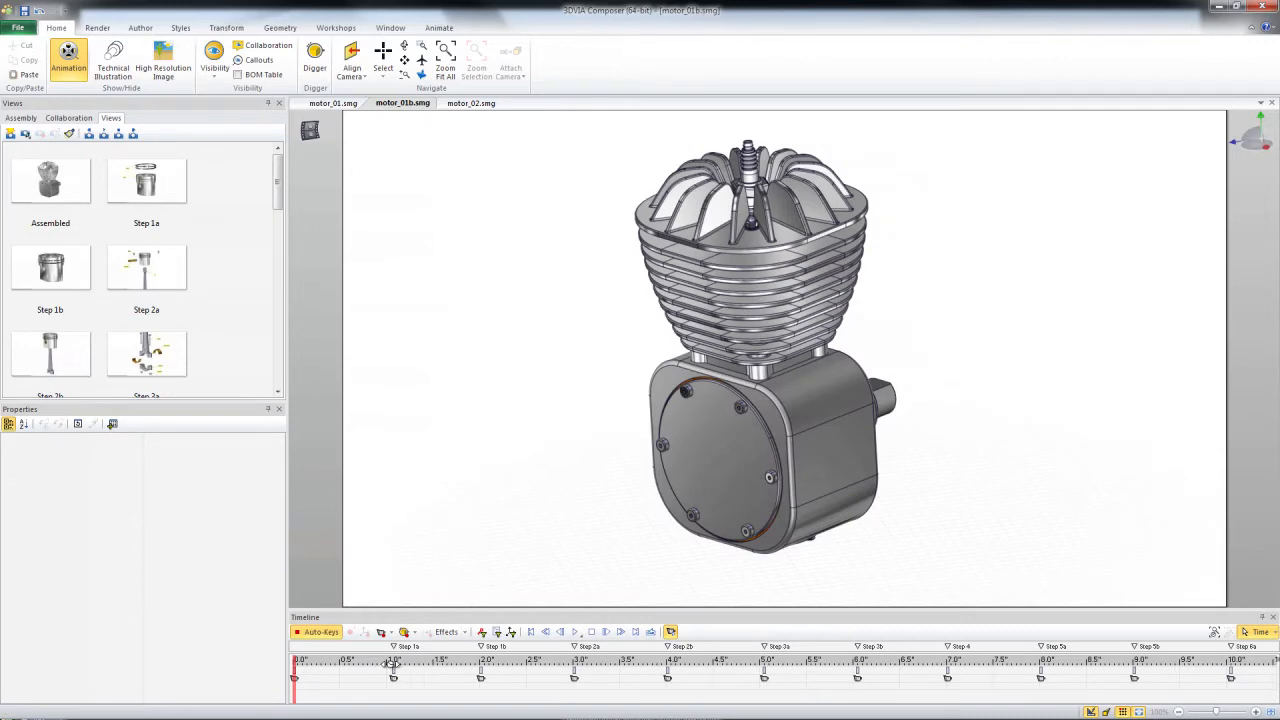
drag(400, 662, 283, 652)
click(22, 118)
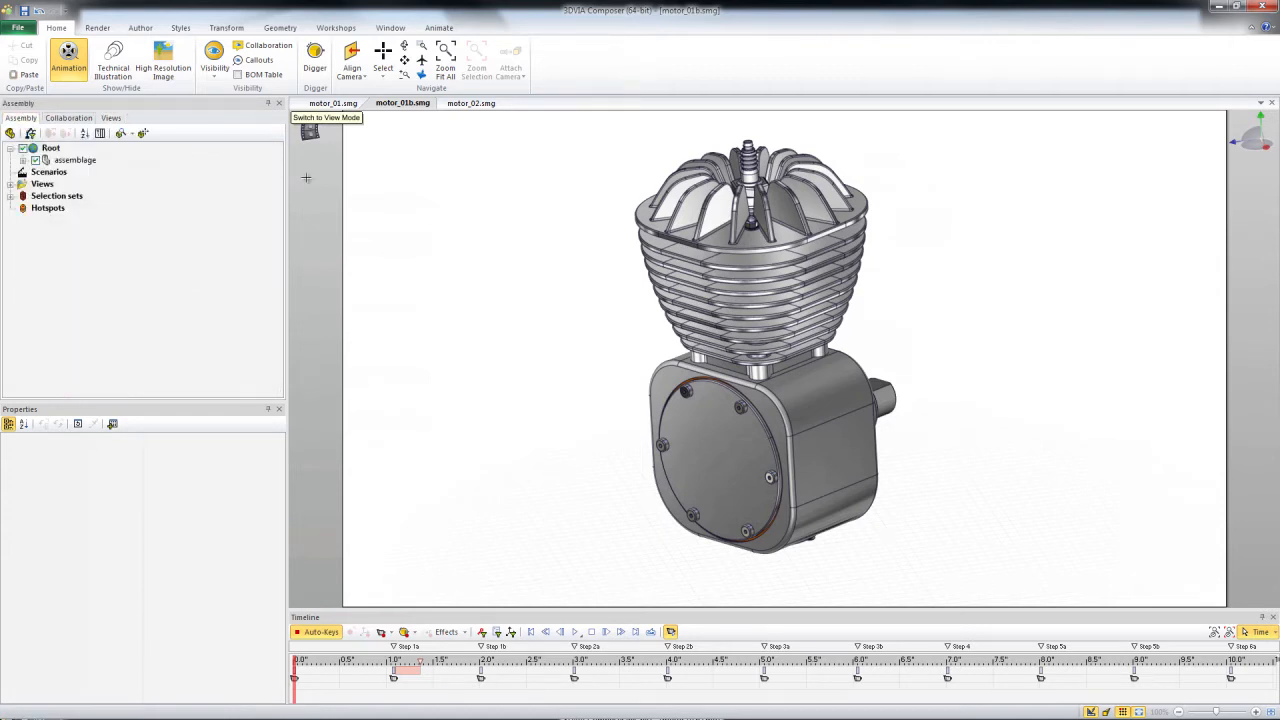
click(122, 134)
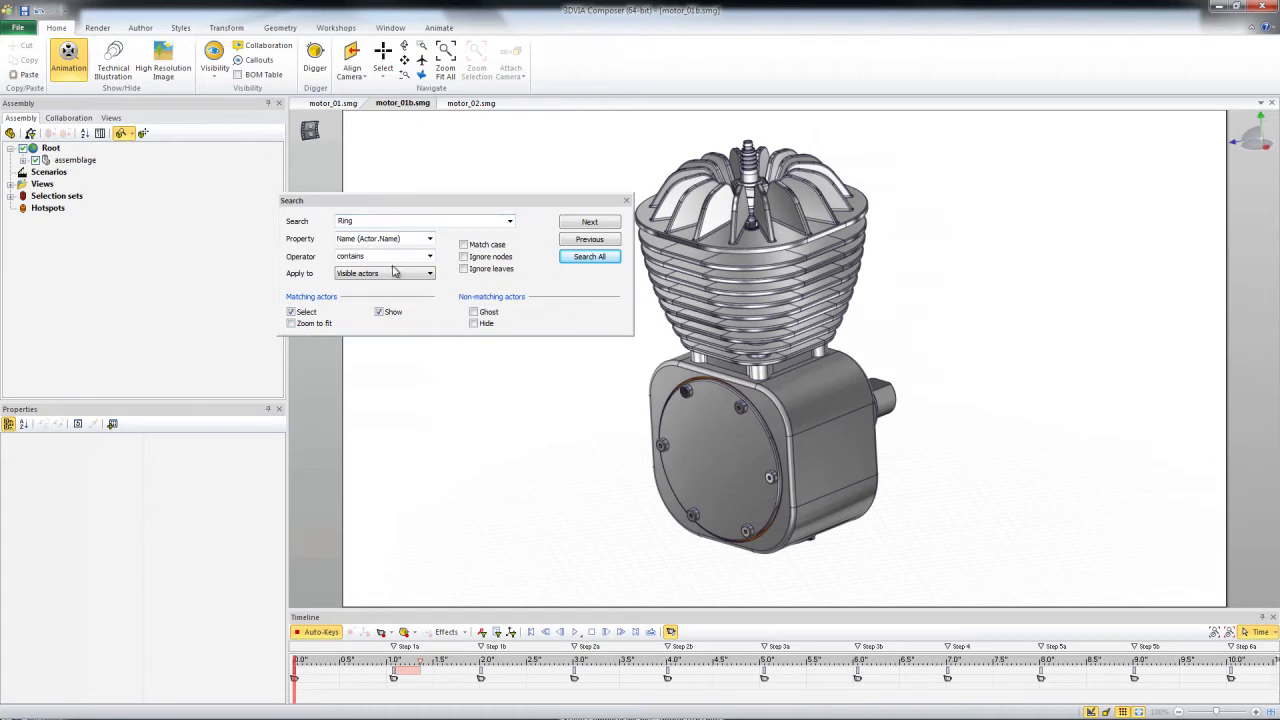
click(430, 239)
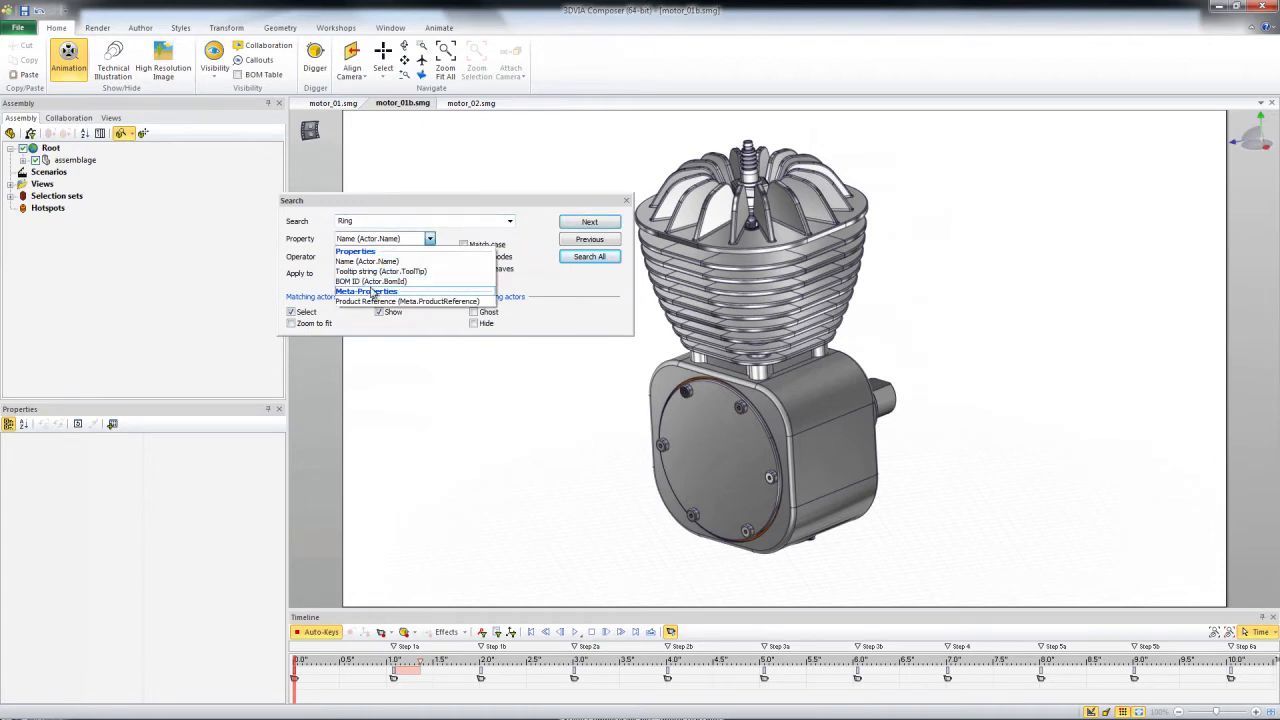
click(312, 240)
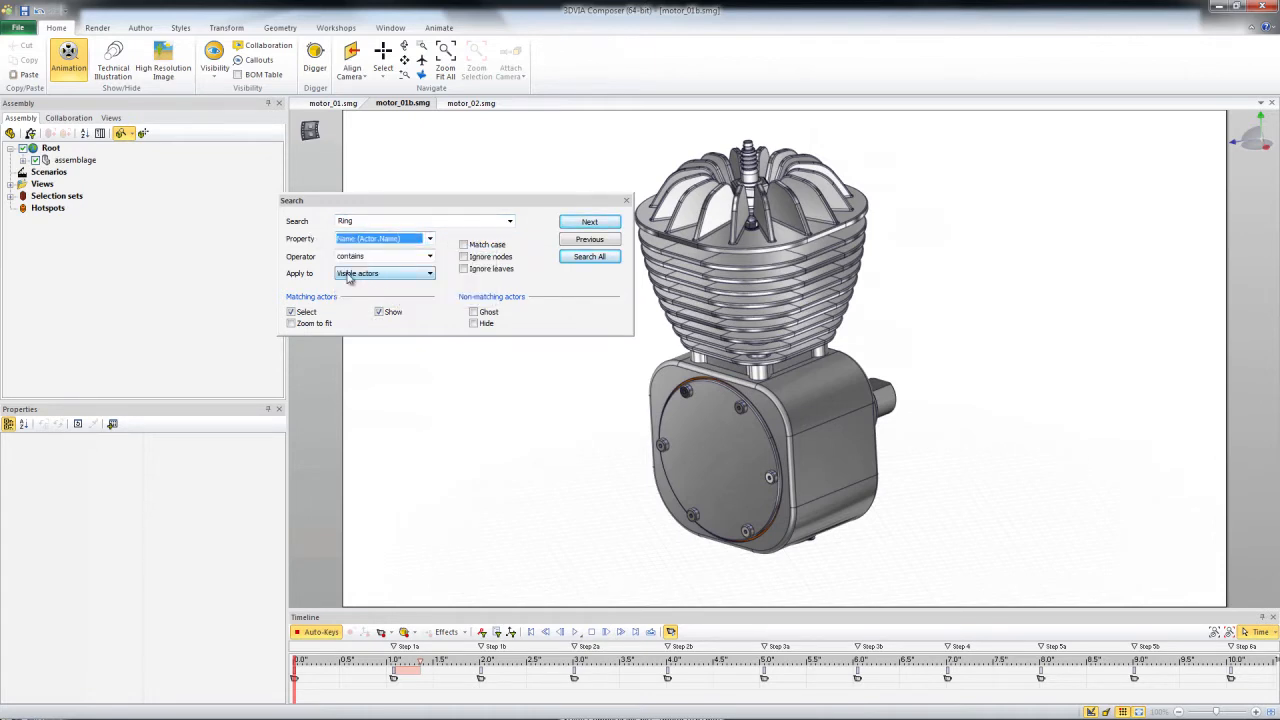
click(397, 260)
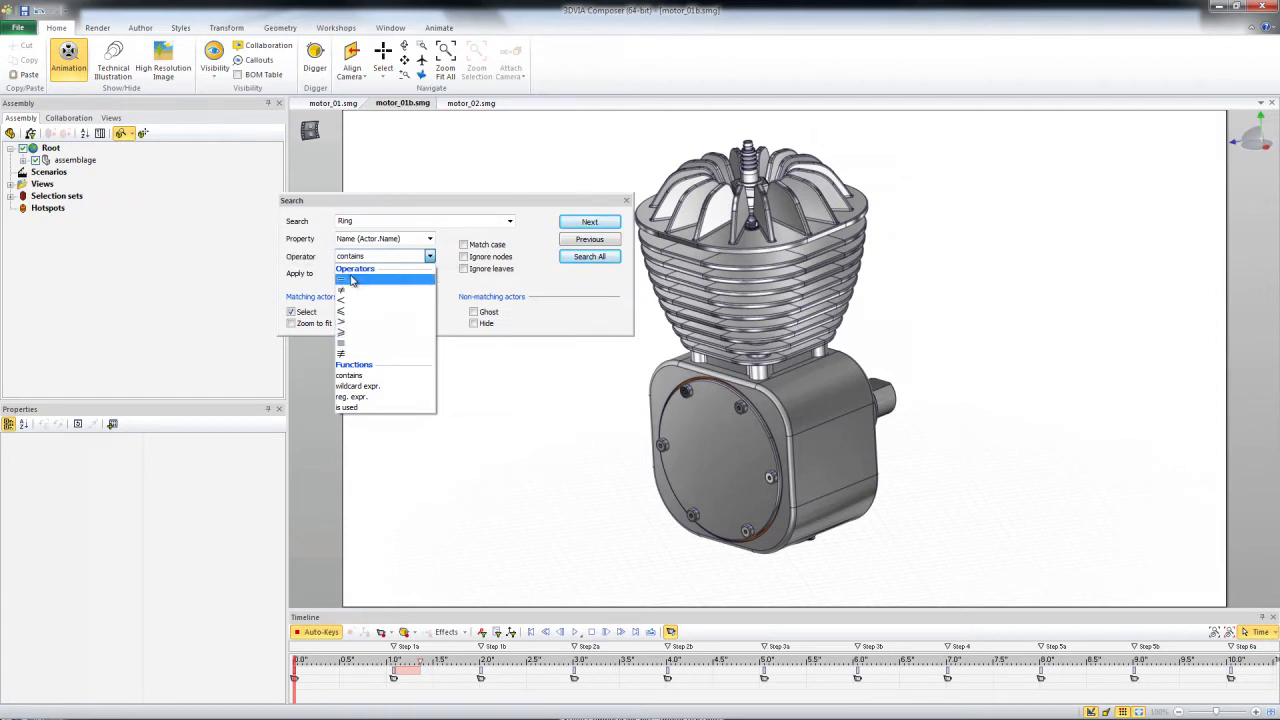
click(284, 278)
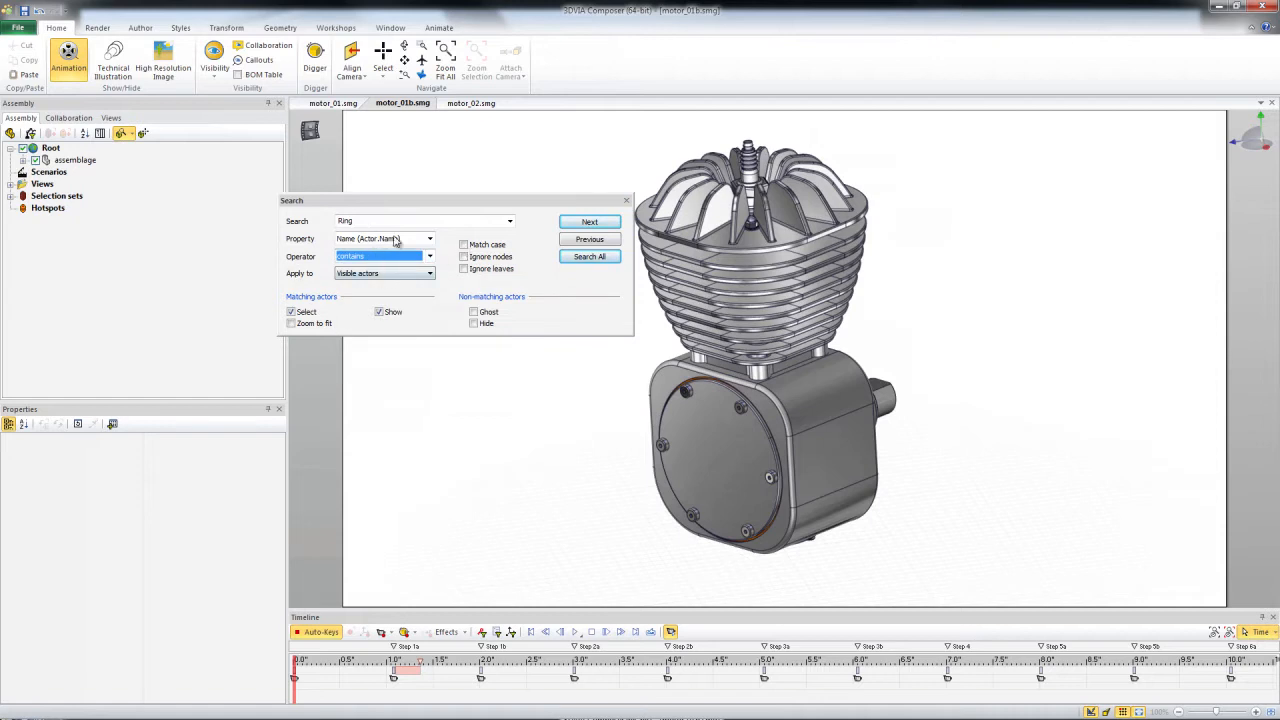
click(589, 257)
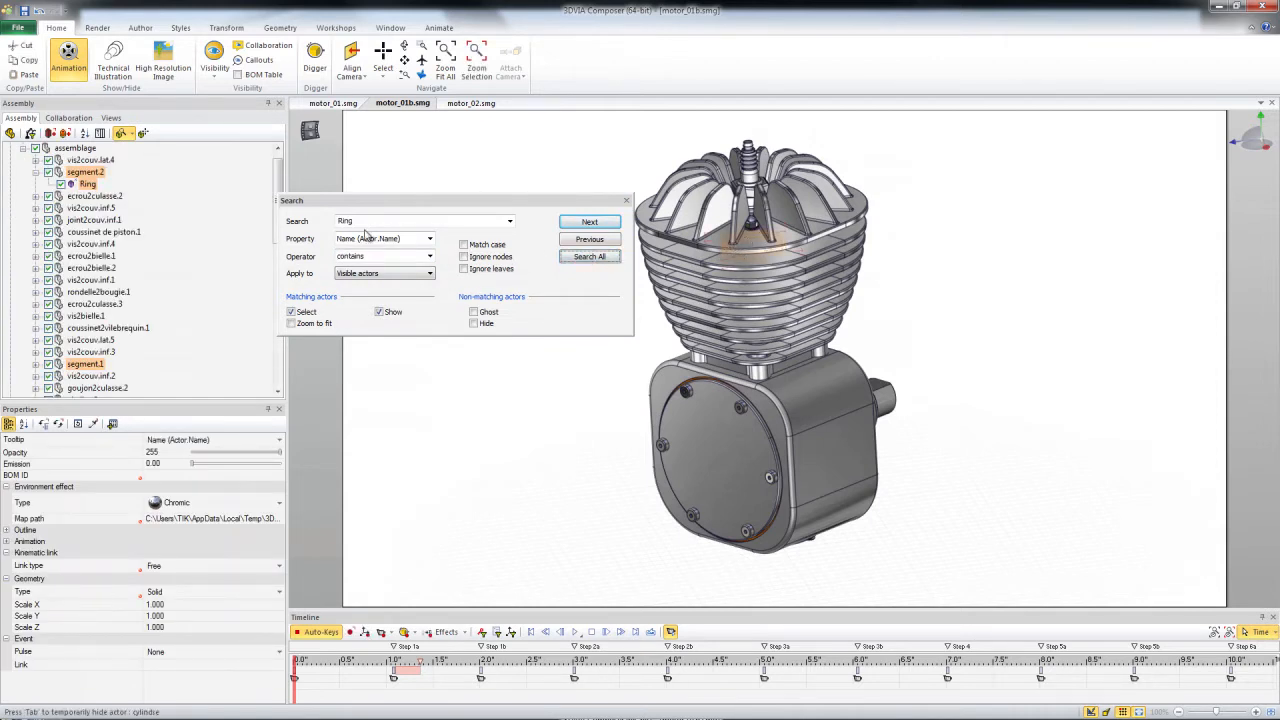
Create a selection set named "Rings" from the selected ring actors and close the search.
click(36, 364)
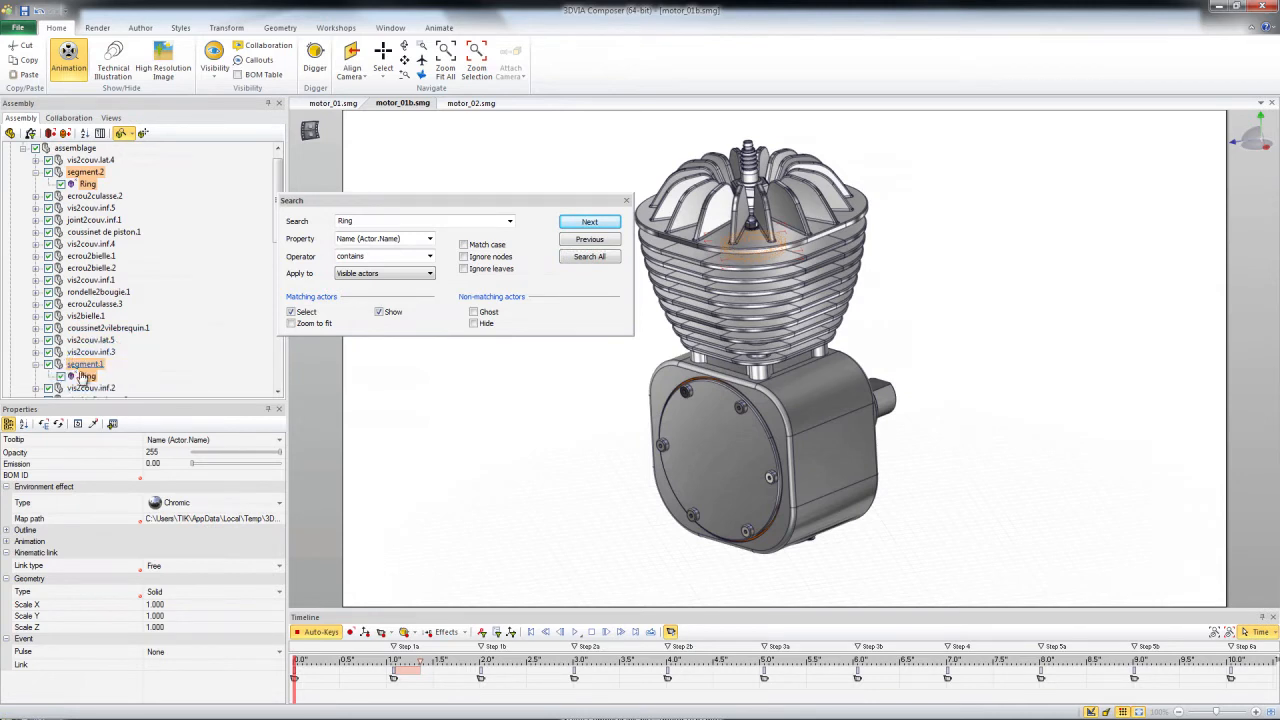
scroll(261, 221, down, 3)
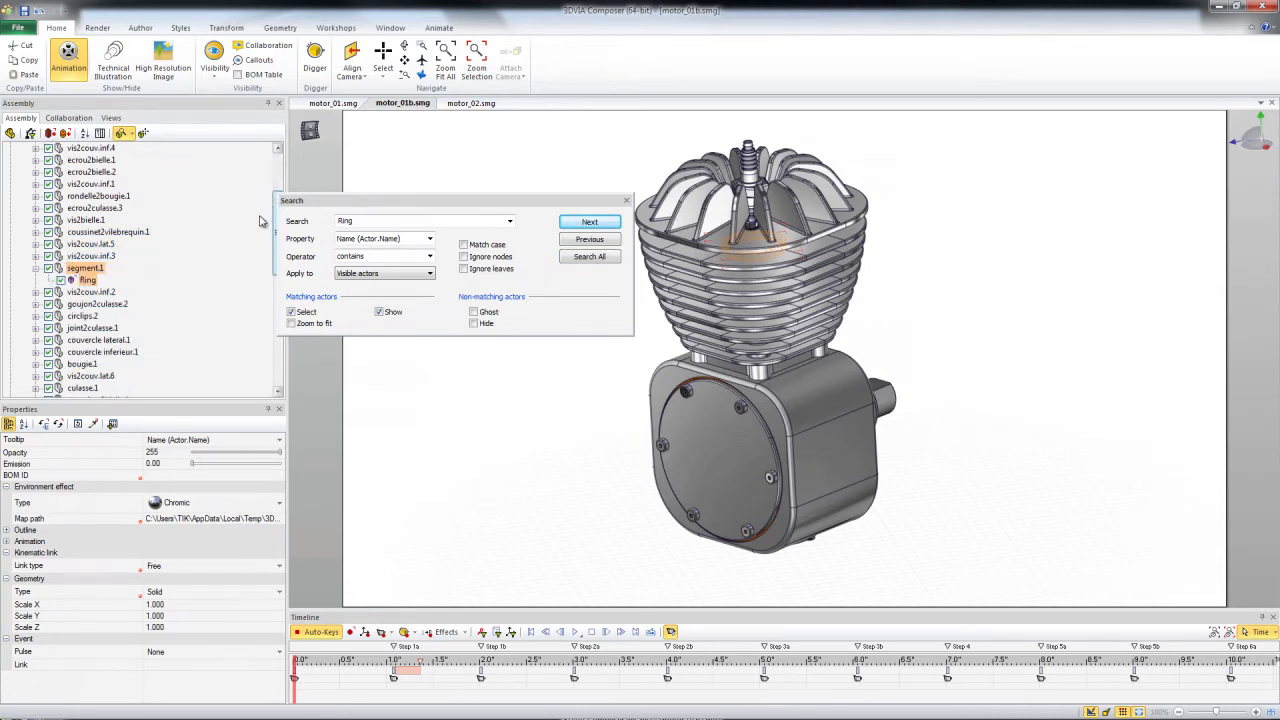
scroll(258, 200, up, 3)
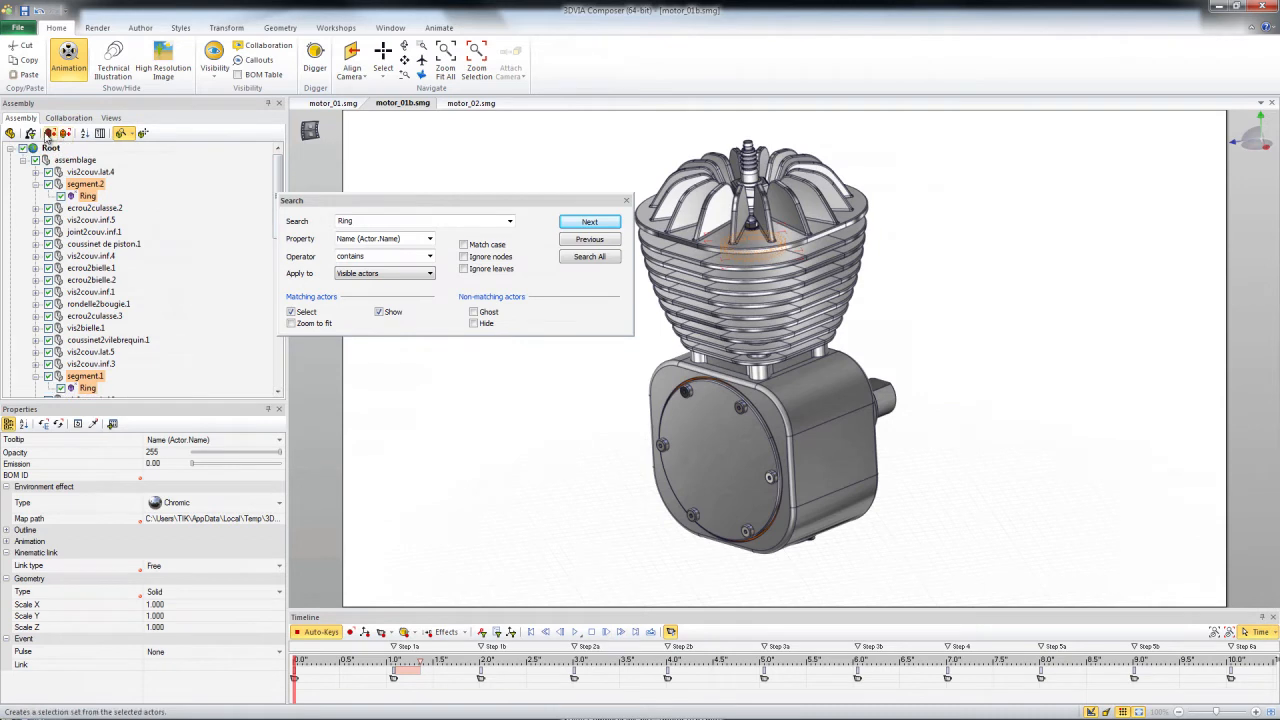
click(48, 135)
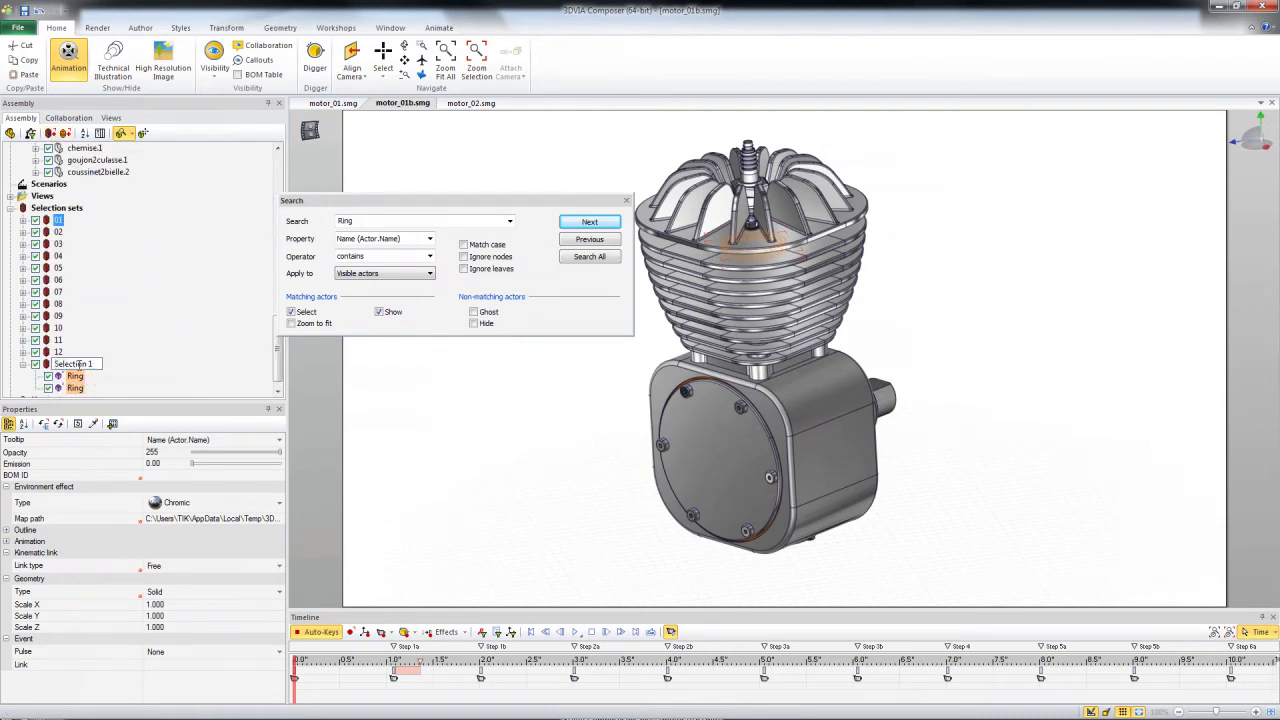
text(Ring)
key(Return)
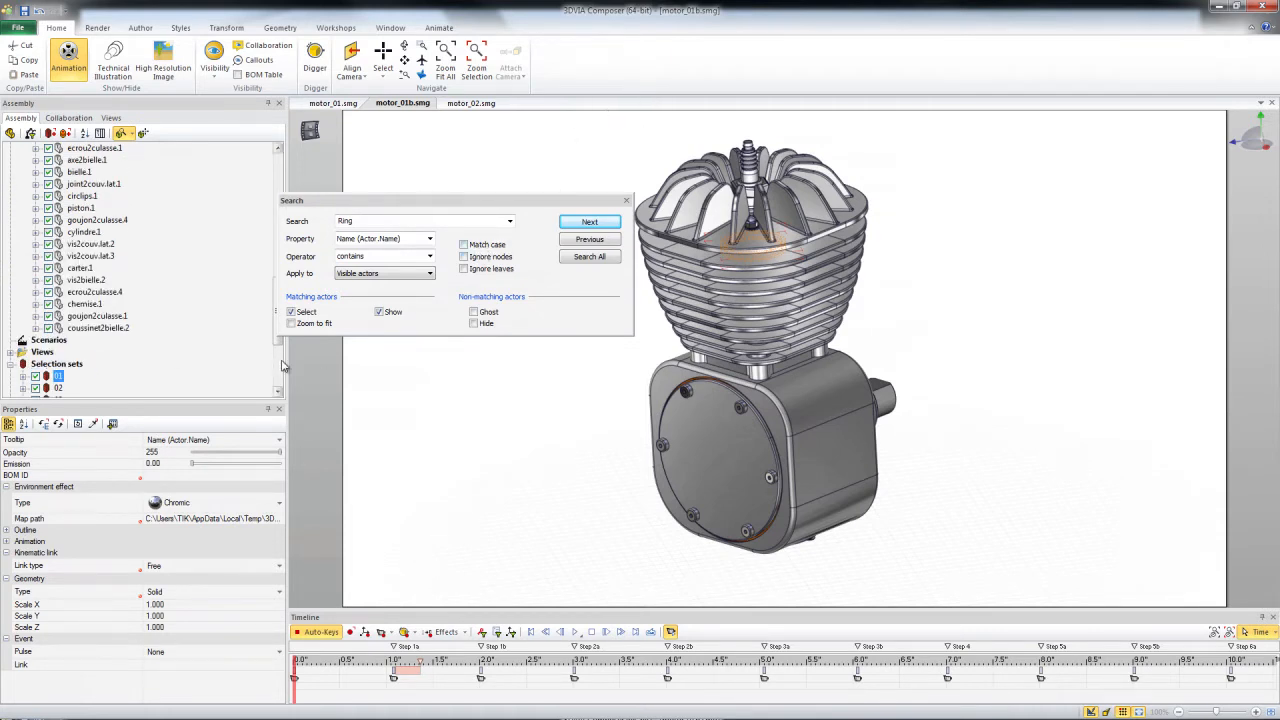
click(627, 202)
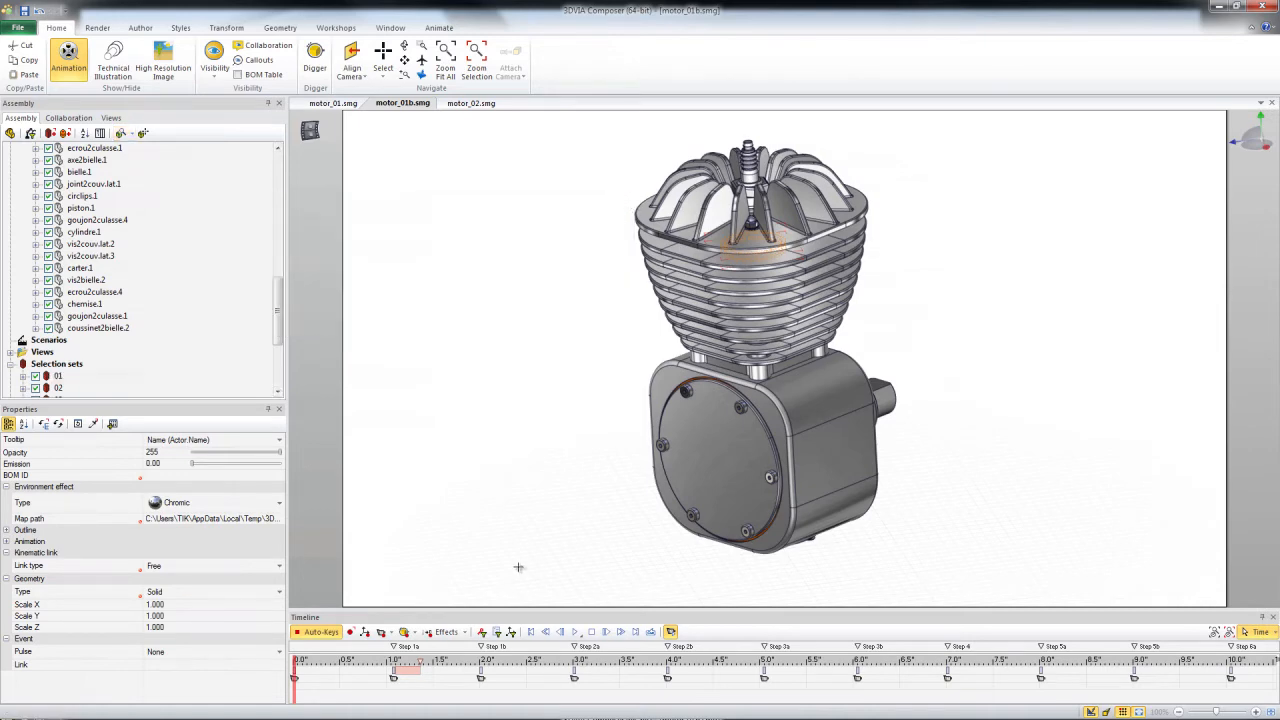
Preview the animation between Step 1a and Step 1b and show only the timeline keys of the Rings selection set.
drag(298, 661, 462, 665)
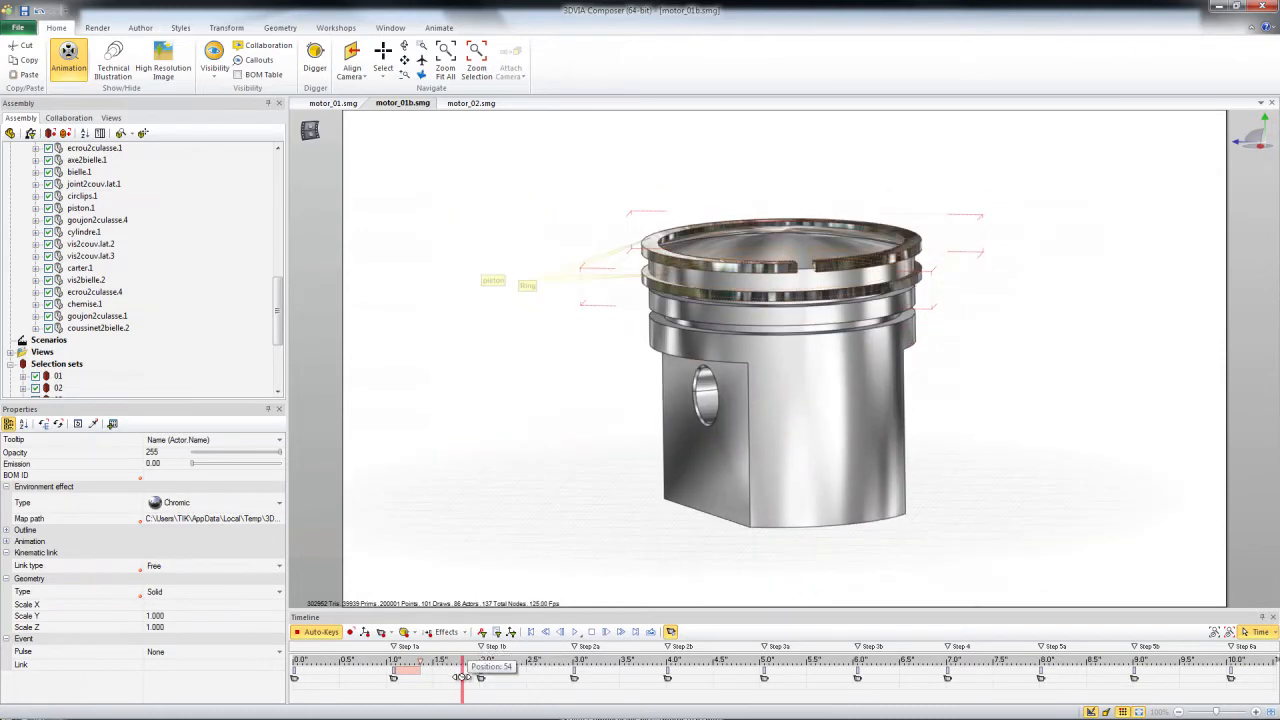
scroll(280, 355, down, 4)
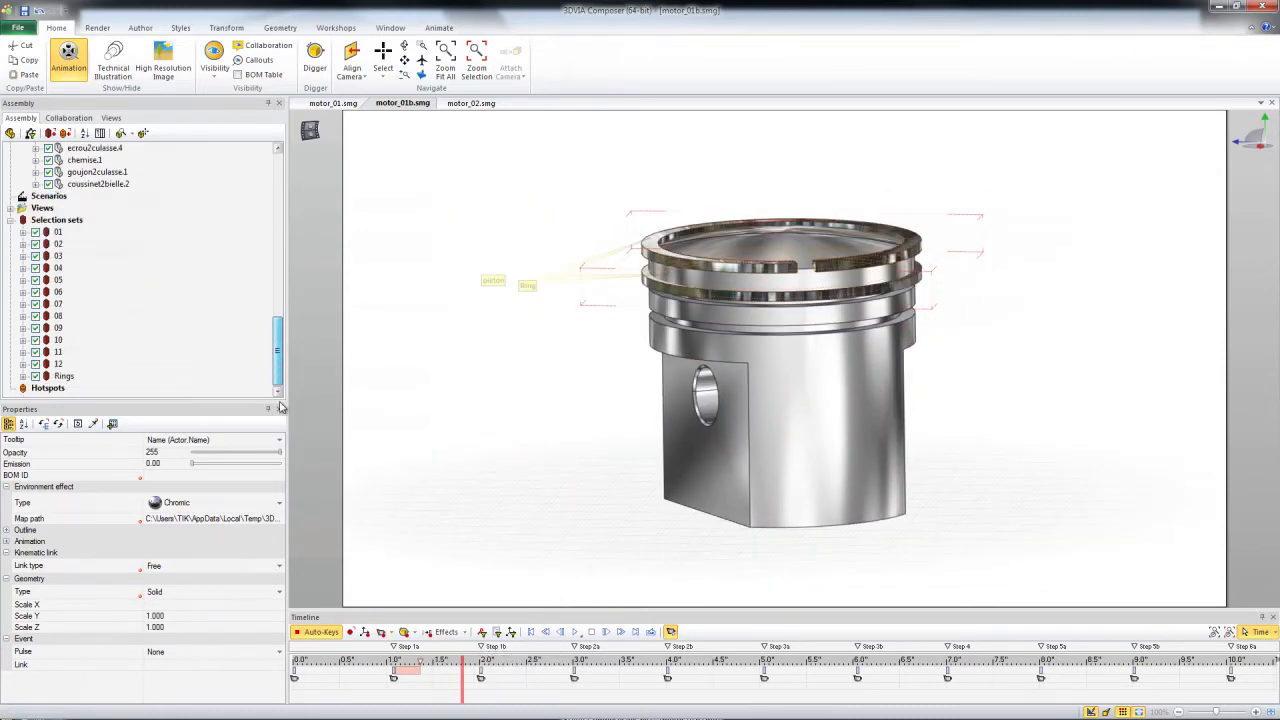
click(63, 376)
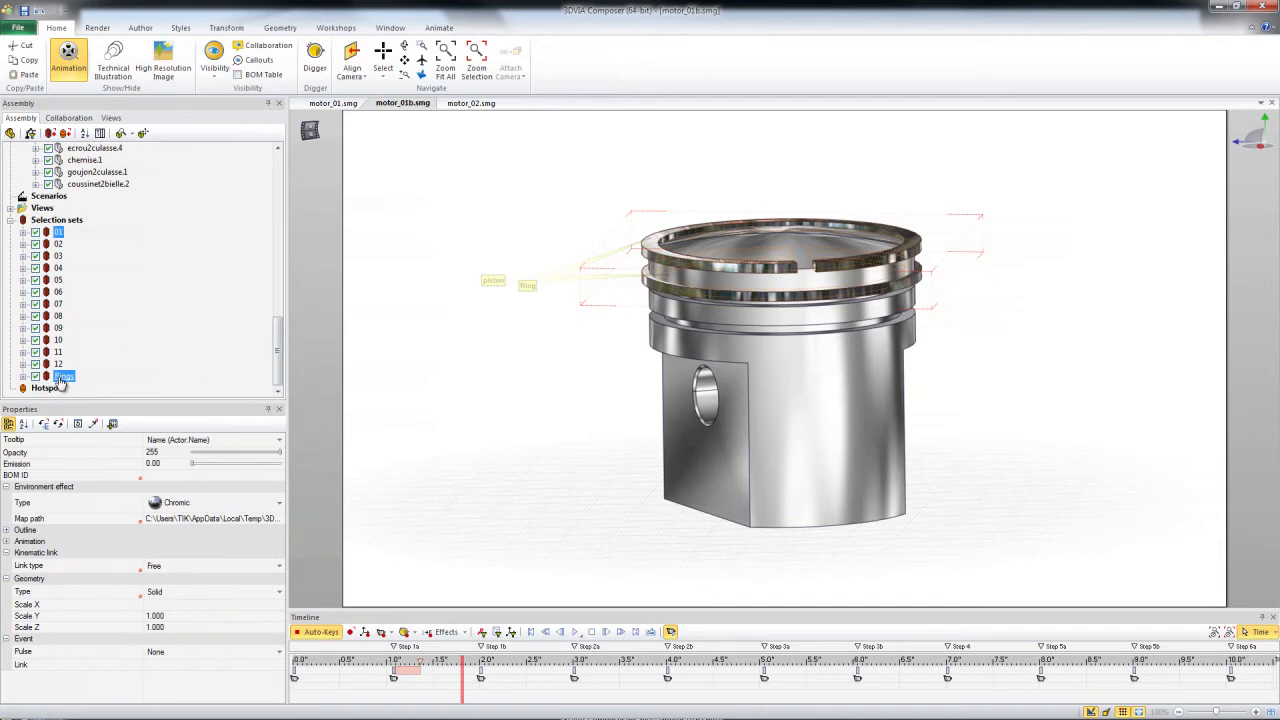
click(482, 633)
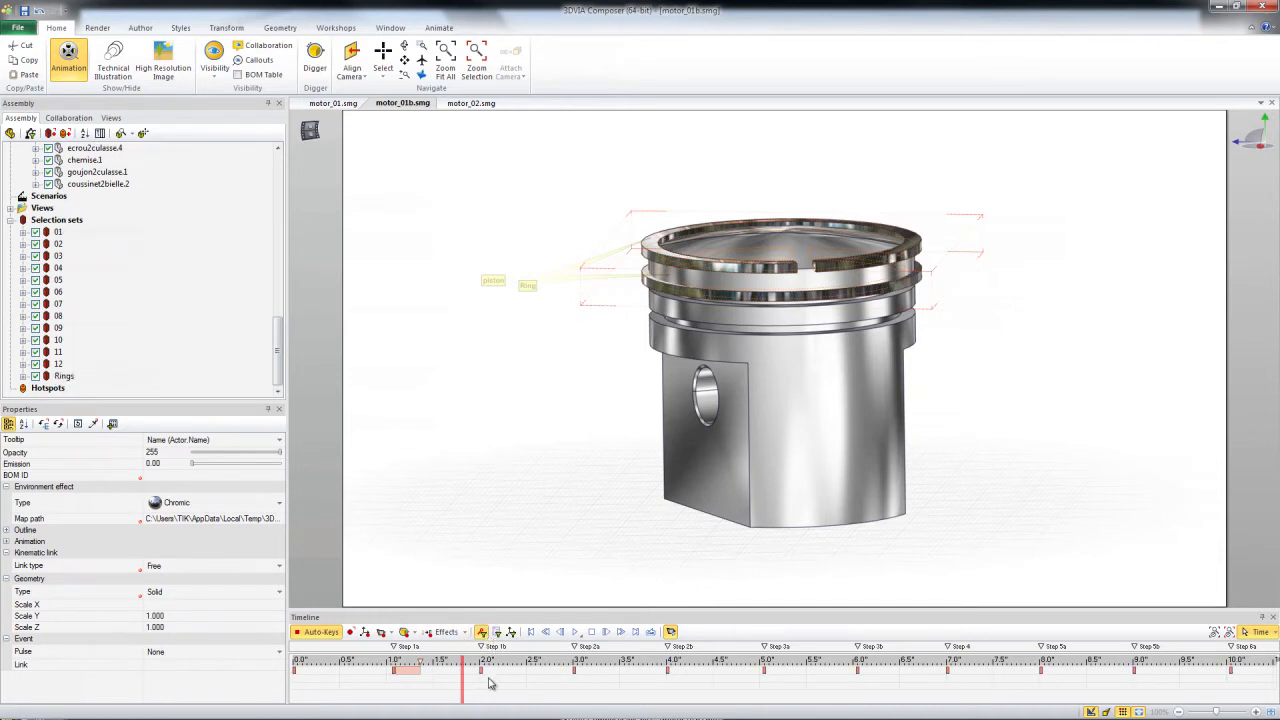
Scrub the ring animation around Step 1a and back to the start, and restore the keys of all actors.
click(393, 662)
drag(395, 662, 447, 716)
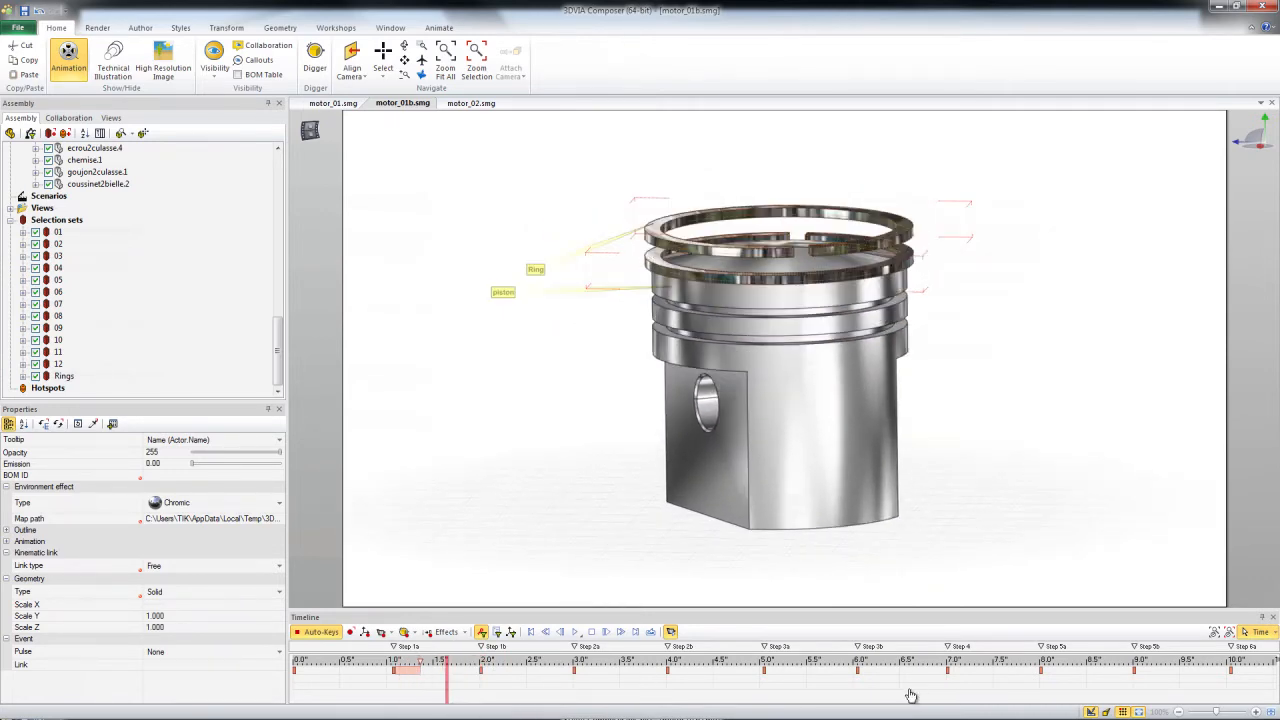
click(394, 662)
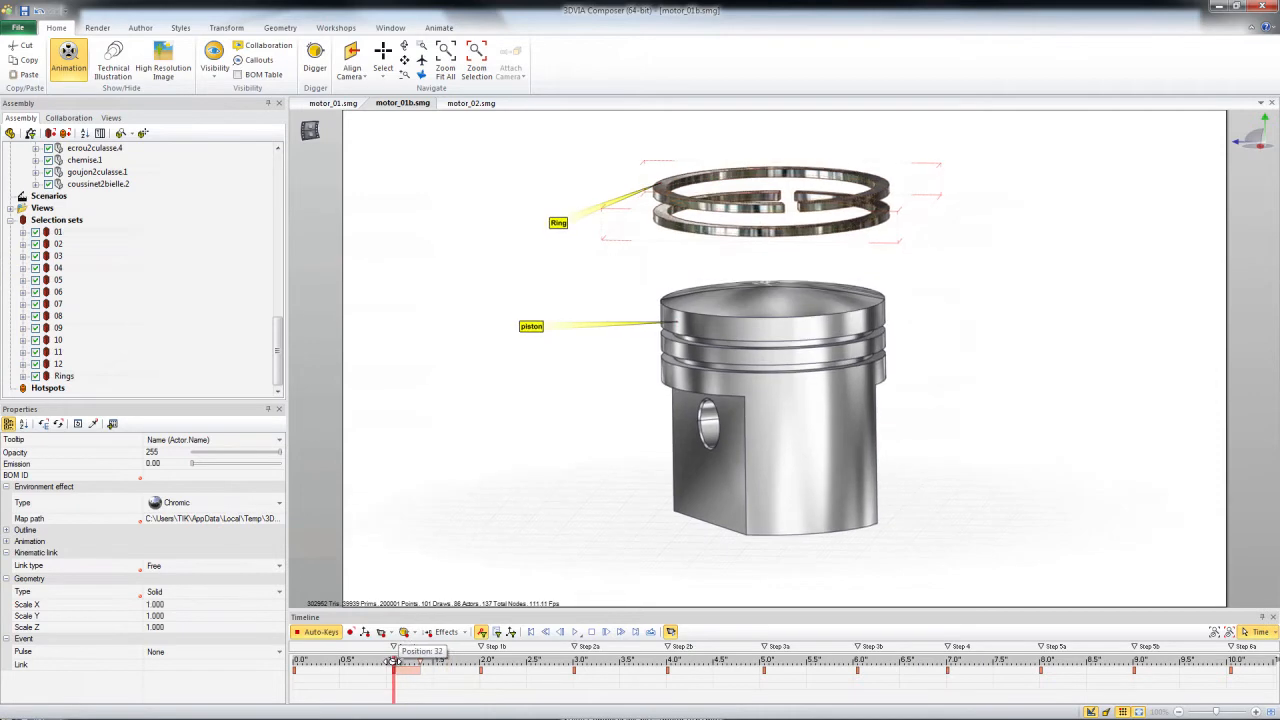
drag(394, 662, 296, 662)
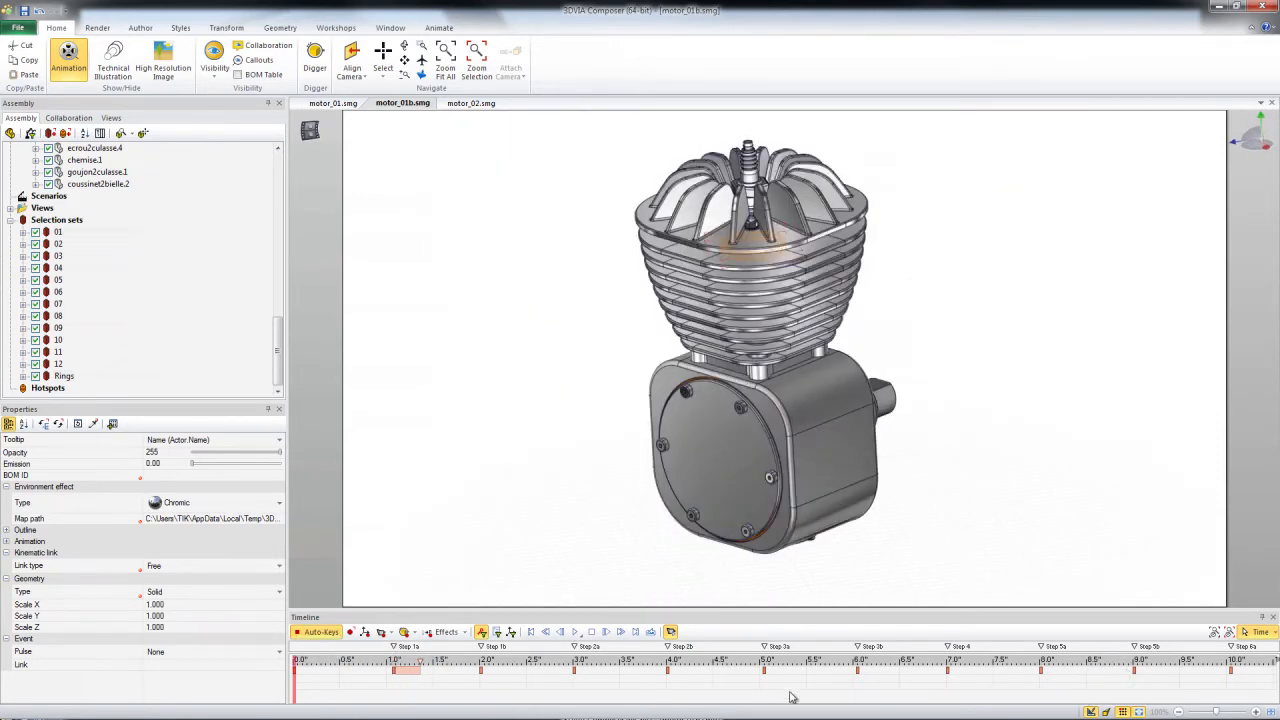
click(481, 635)
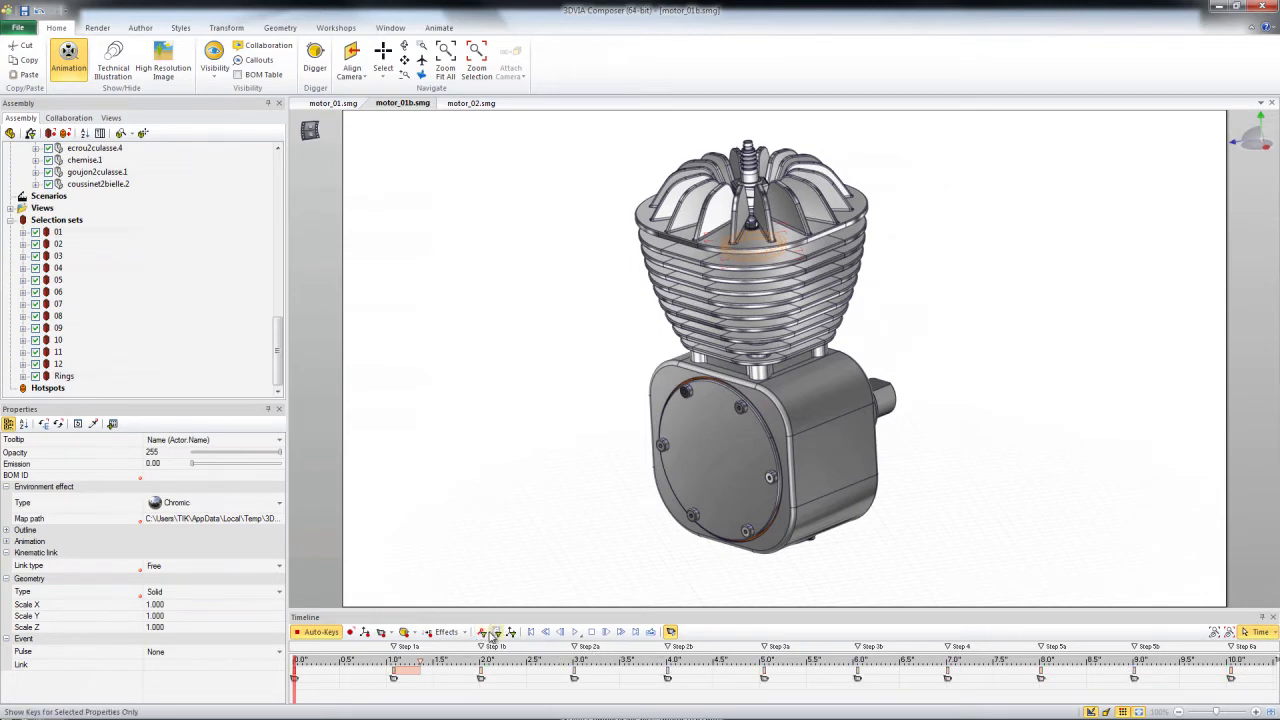
Move the animation to about 2.5 s and delete all unused keys.
click(528, 689)
click(529, 689)
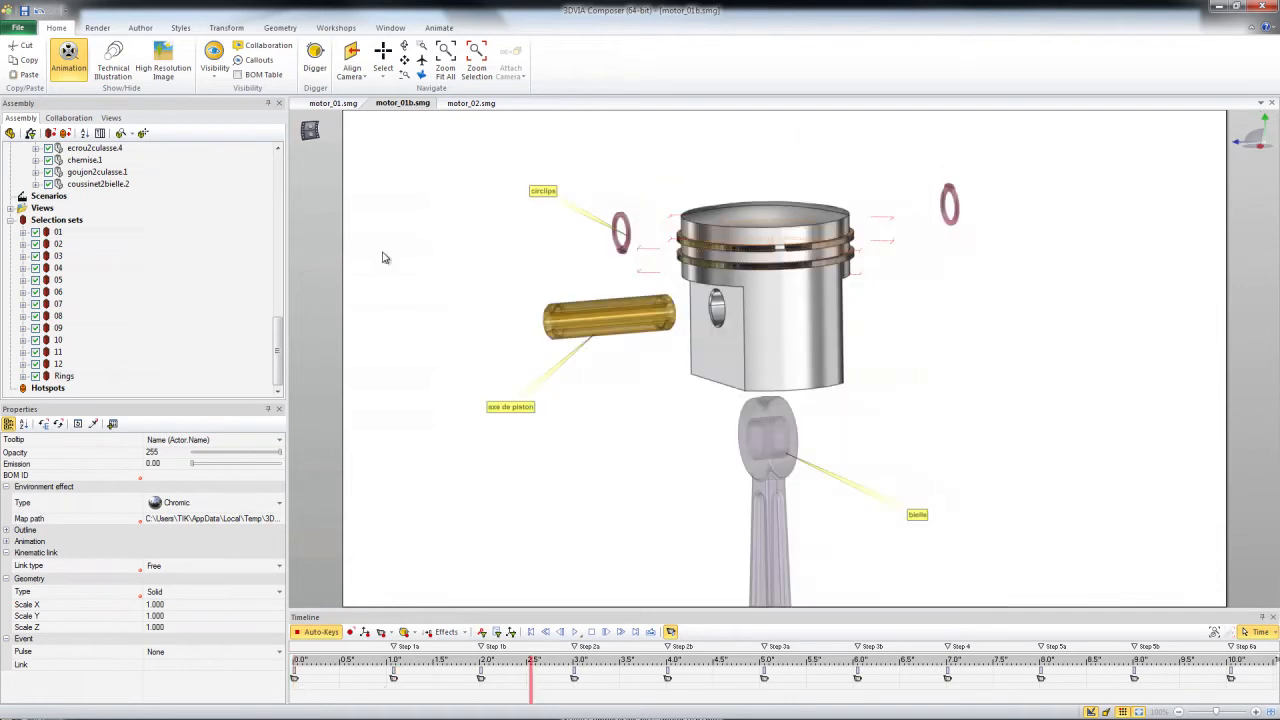
click(440, 28)
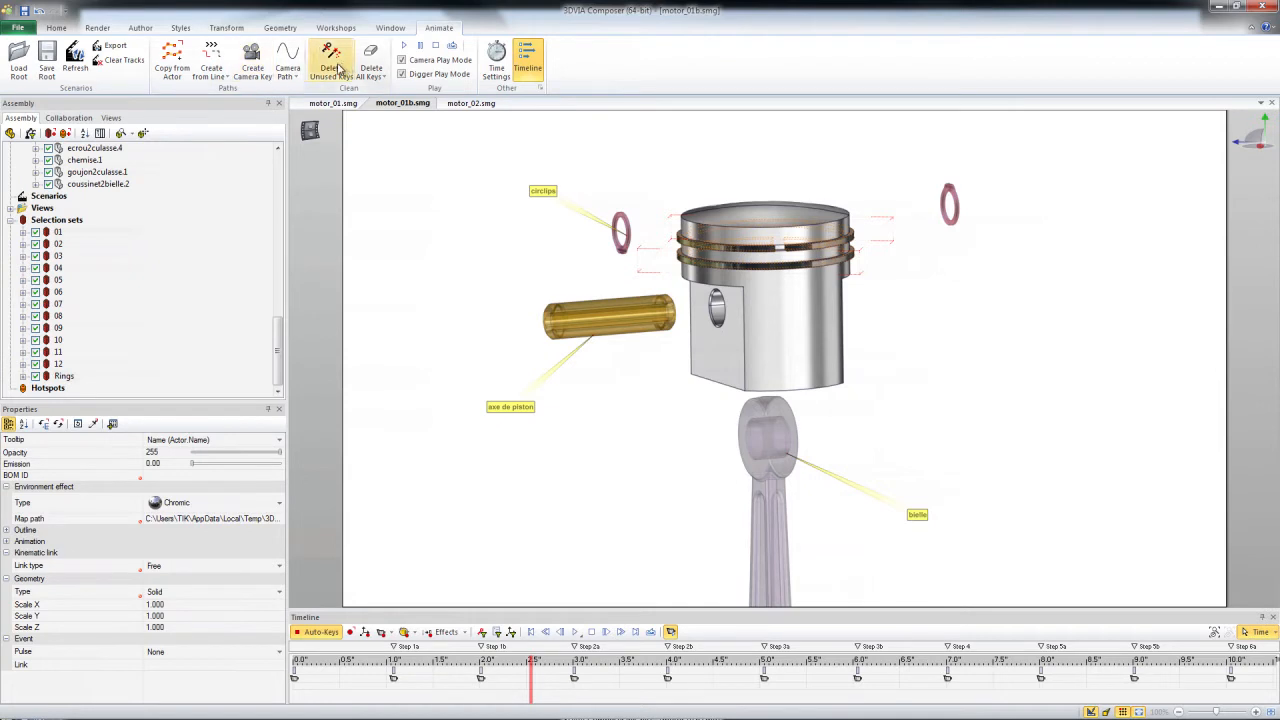
click(332, 62)
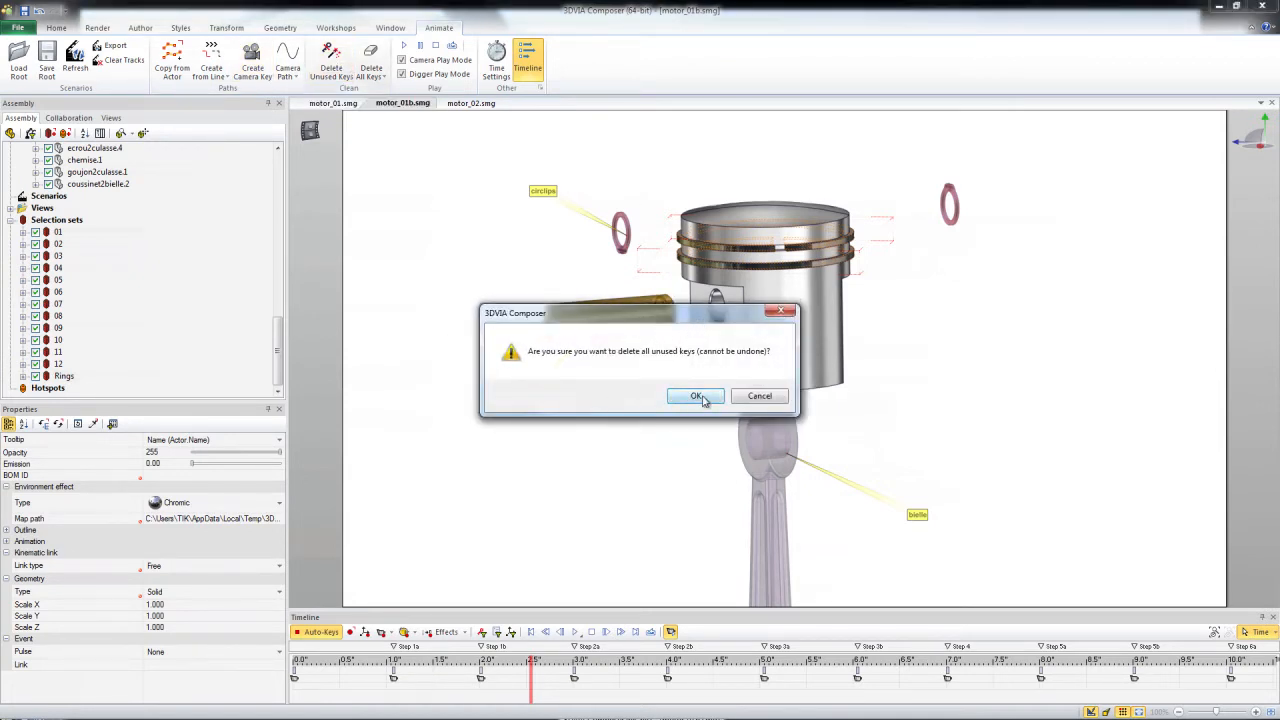
click(698, 396)
Scrub the cleaned animation toward Step 2a and limit the timeline to the keys of the Rings selection set.
click(521, 660)
mouse_move(545, 665)
mouse_down()
mouse_move(420, 665)
mouse_move(953, 672)
mouse_move(543, 668)
mouse_move(557, 668)
mouse_up()
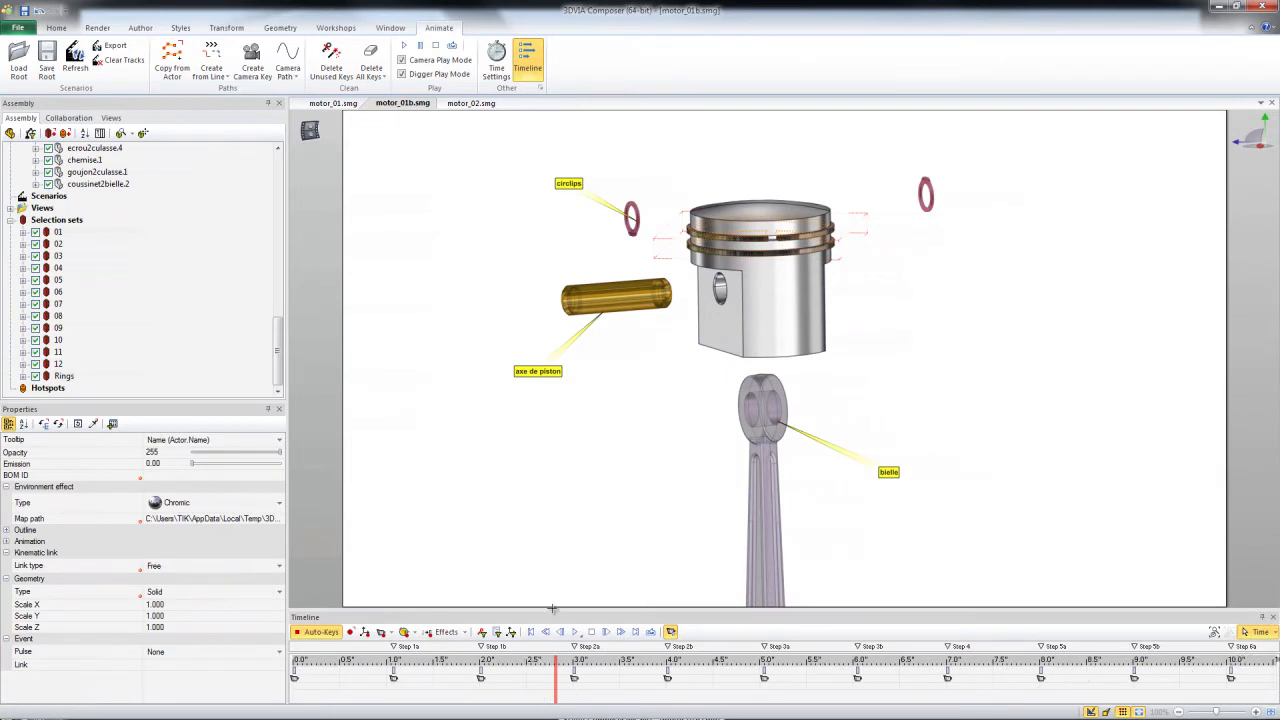
click(62, 376)
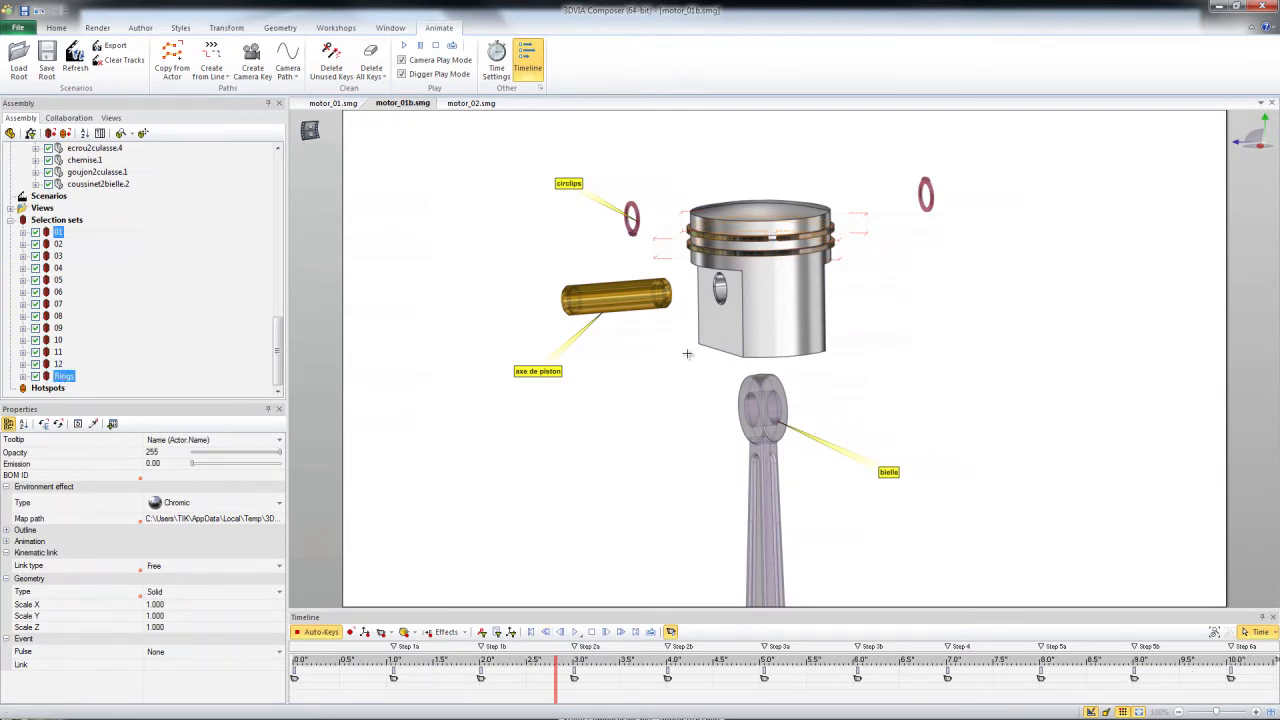
click(486, 634)
Examine the remaining ring keys around Step 1a and Step 1b up close and show the keys of all actors again.
scroll(418, 692, up, 2)
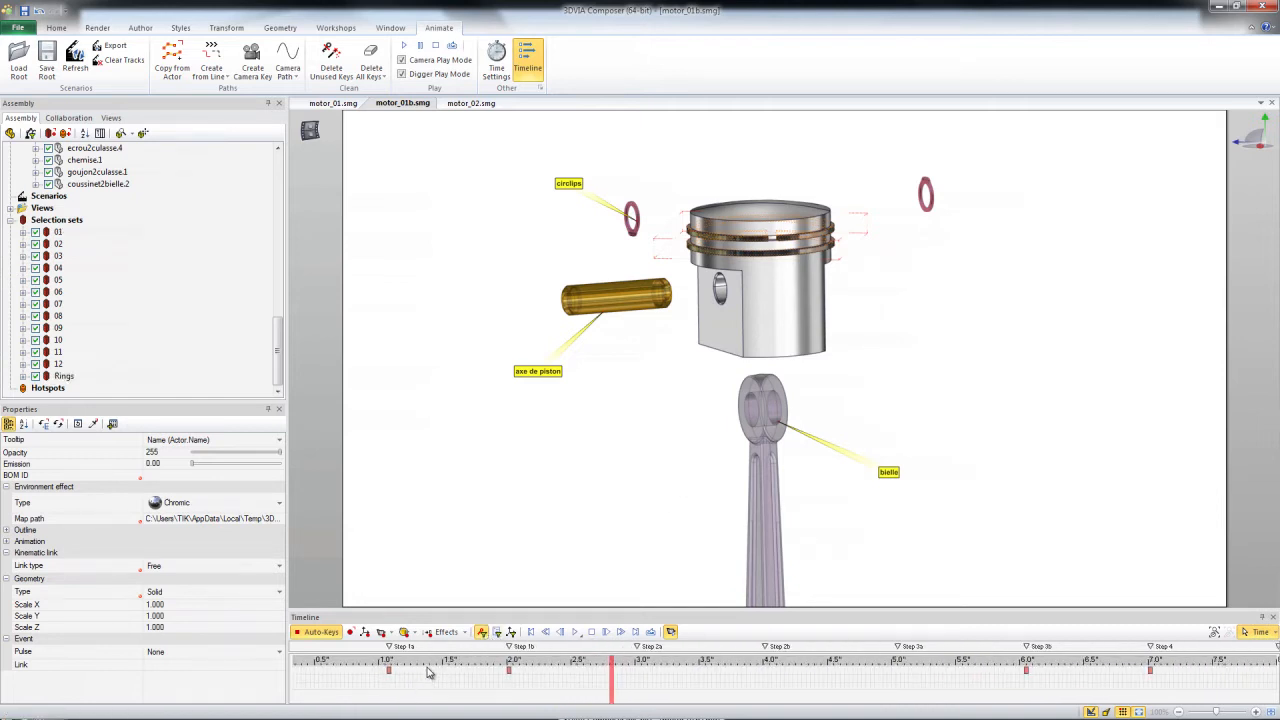
middle_drag(428, 663, 722, 637)
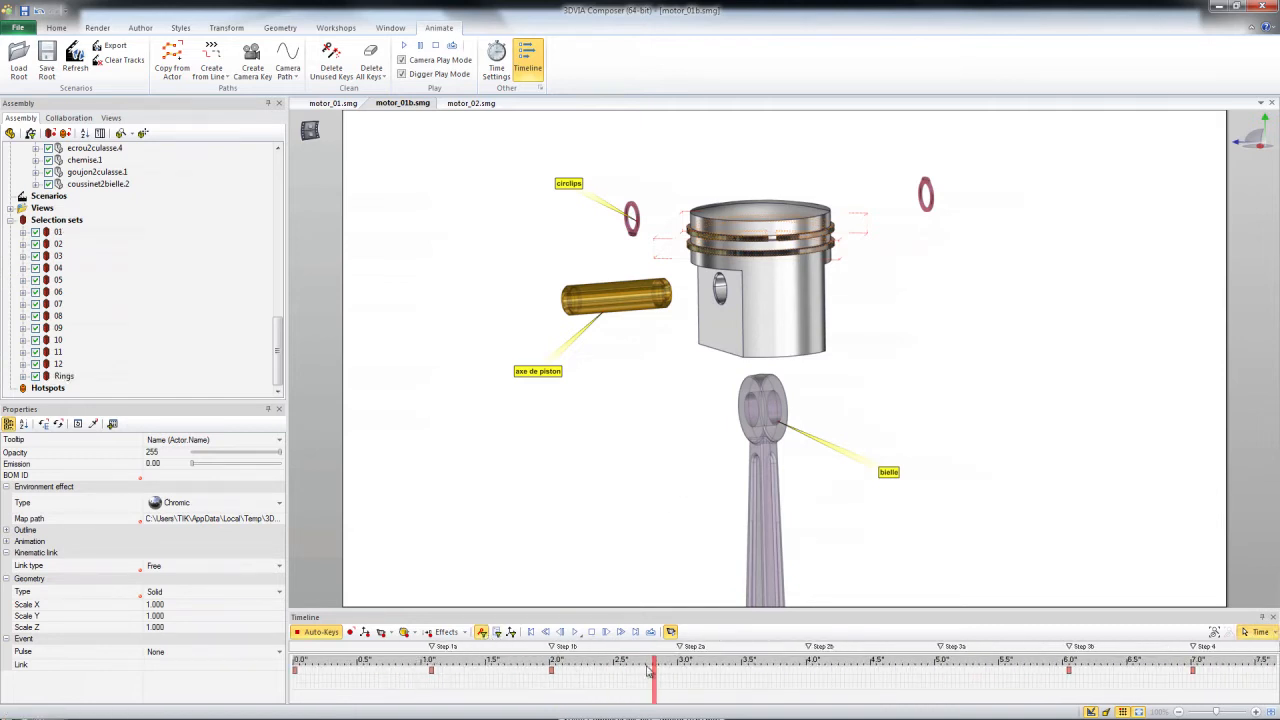
click(431, 662)
drag(431, 662, 551, 663)
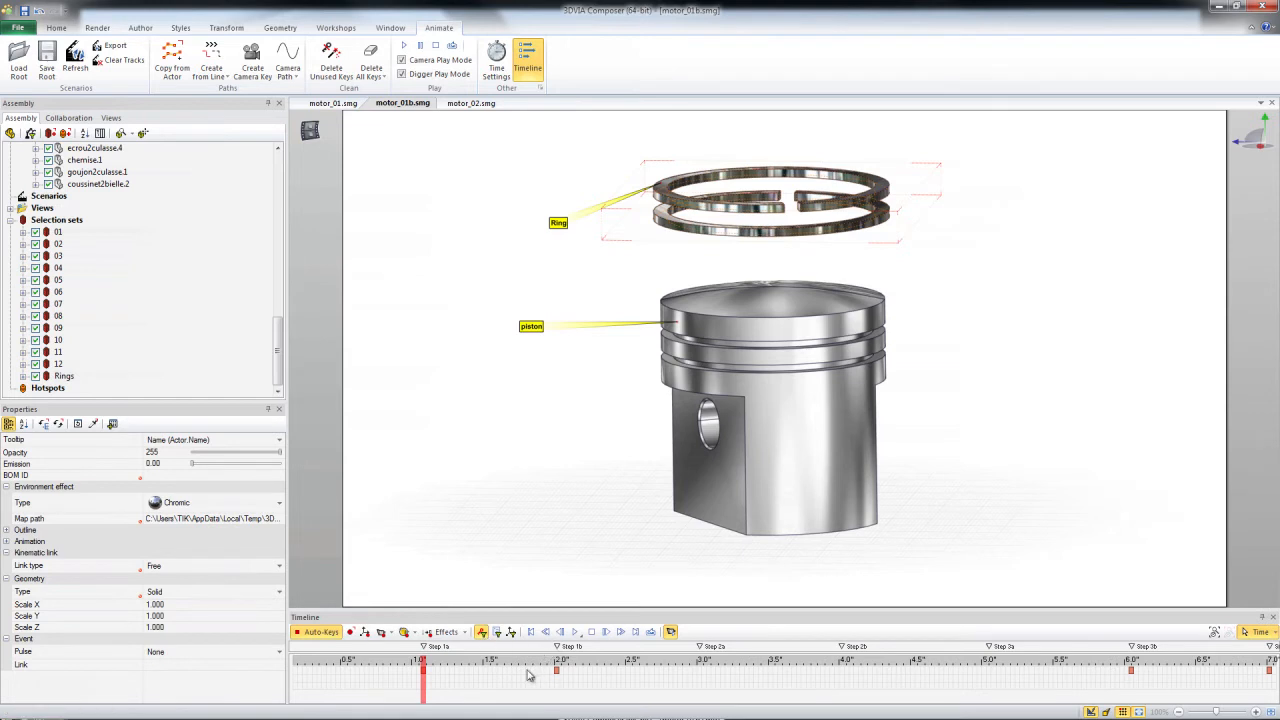
click(481, 633)
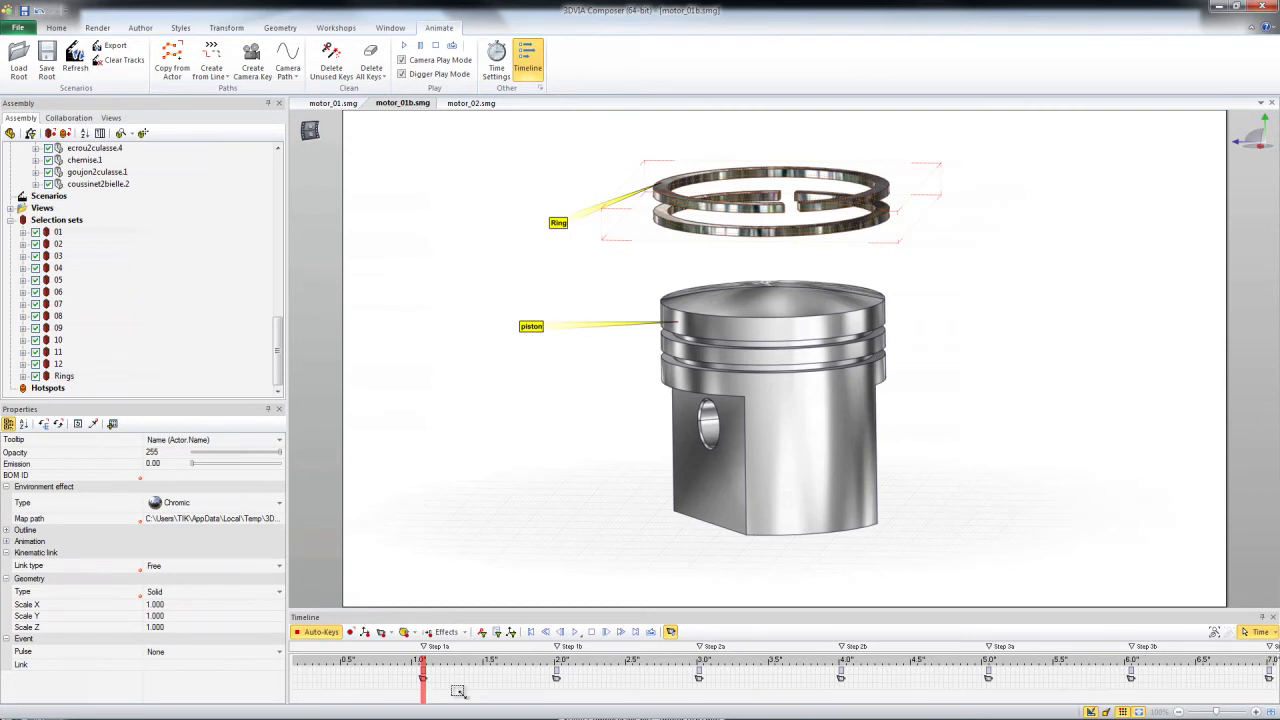
Add about one second between Step 1a and Step 1b by stretching a time selection, moving Step 1b to 3 s, and scrub the gap.
drag(450, 690, 516, 666)
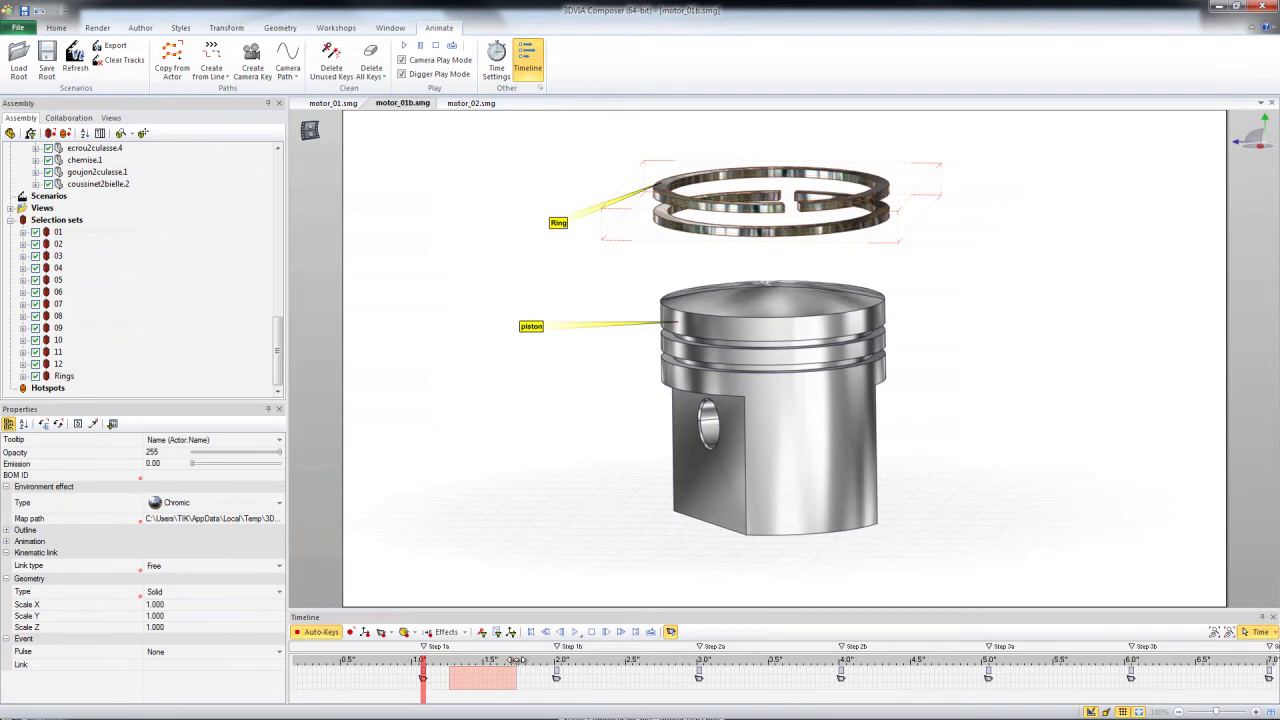
drag(517, 660, 659, 659)
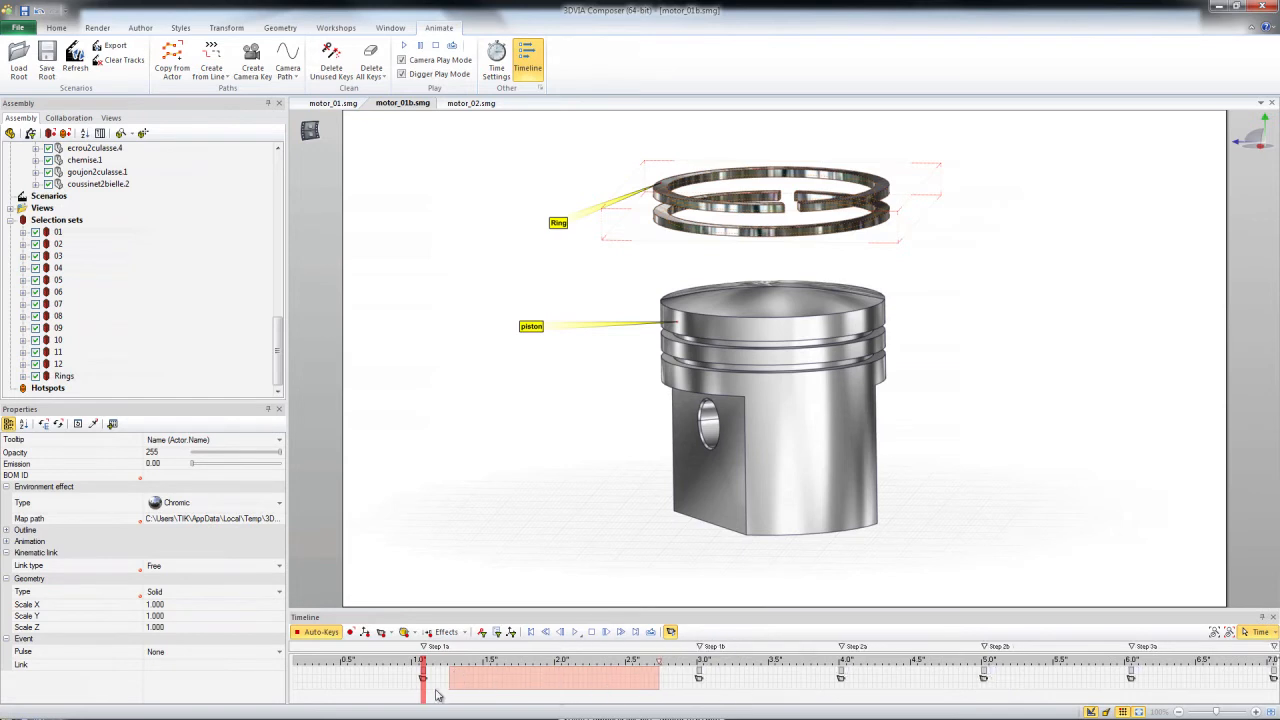
drag(424, 662, 590, 665)
Limit the timeline to the keys of the Rings selection set and copy the rings' Step 1b key to 2.0 s and 2.5 s.
click(64, 376)
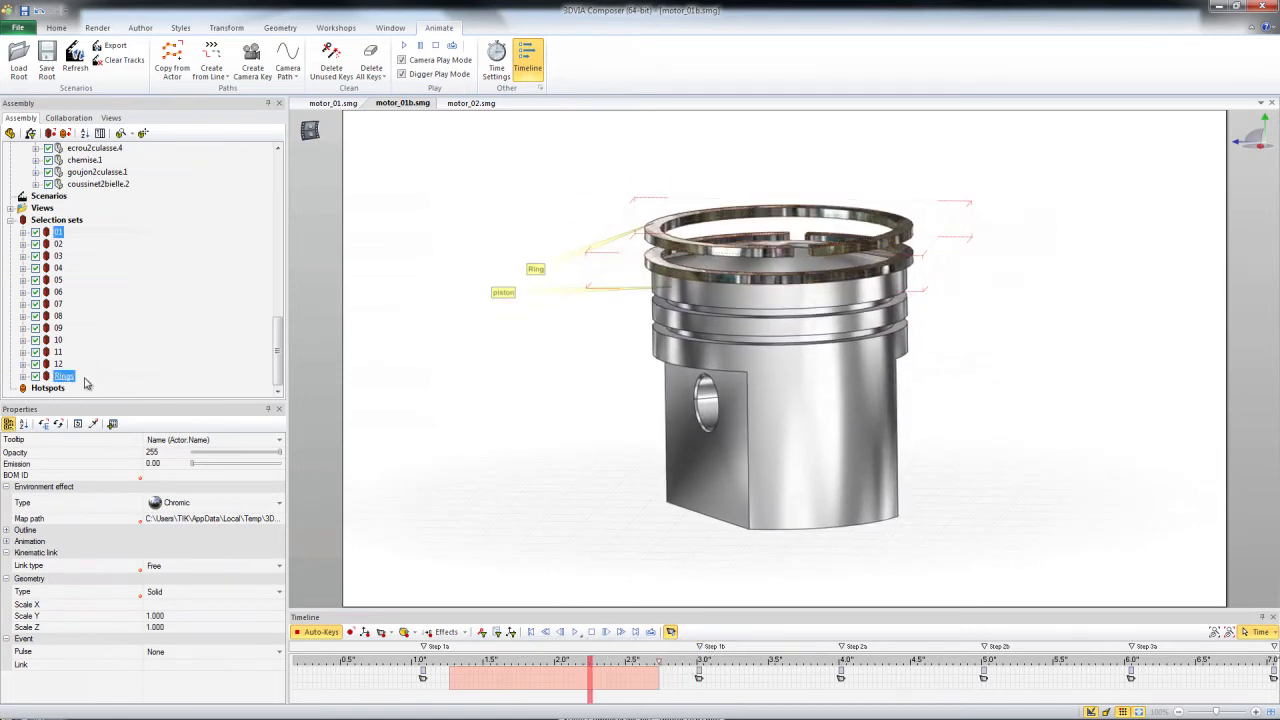
click(482, 633)
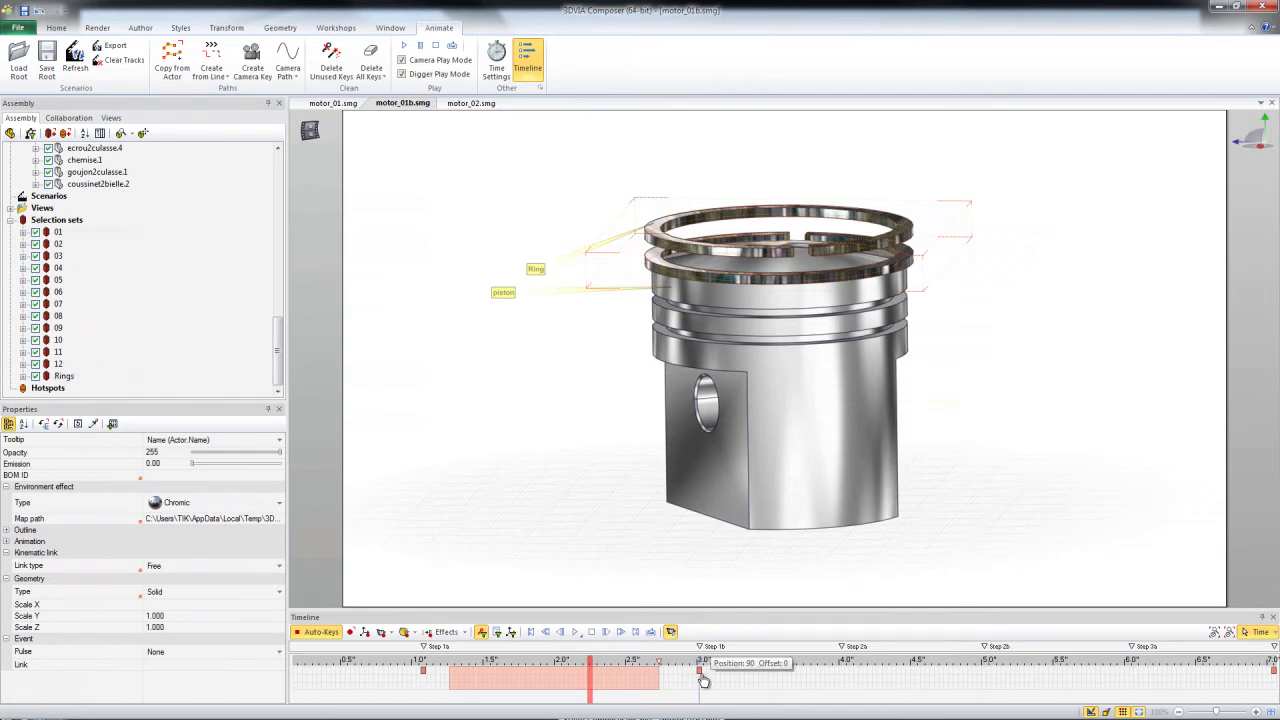
drag(703, 682, 587, 677)
drag(565, 679, 628, 678)
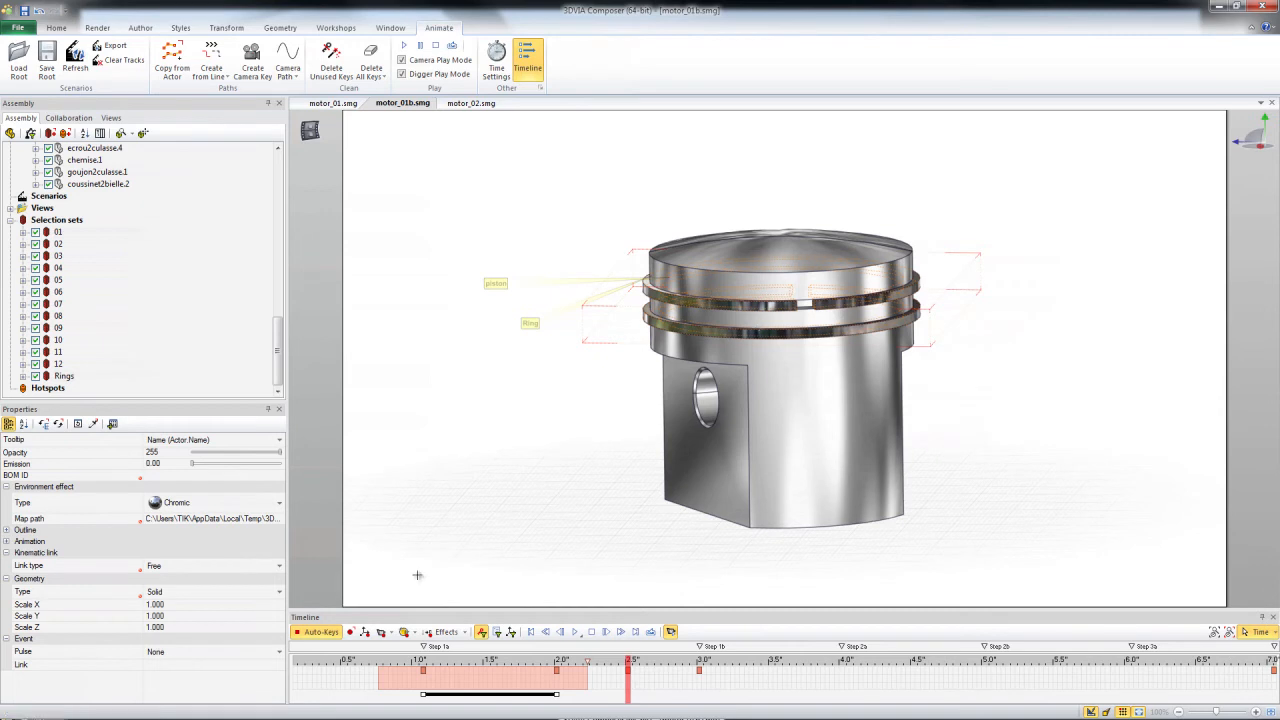
Set the rings' Scale Y and Scale Z to 1.2 at 2.5 s.
click(153, 616)
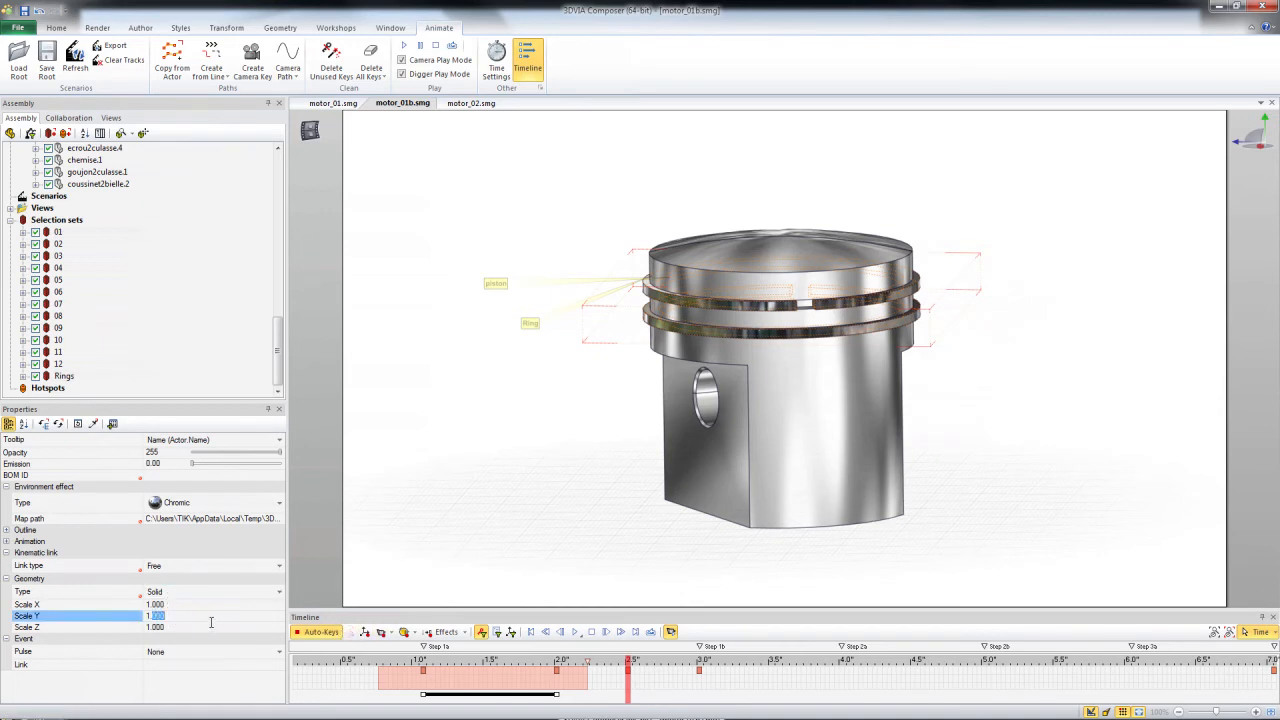
click(155, 628)
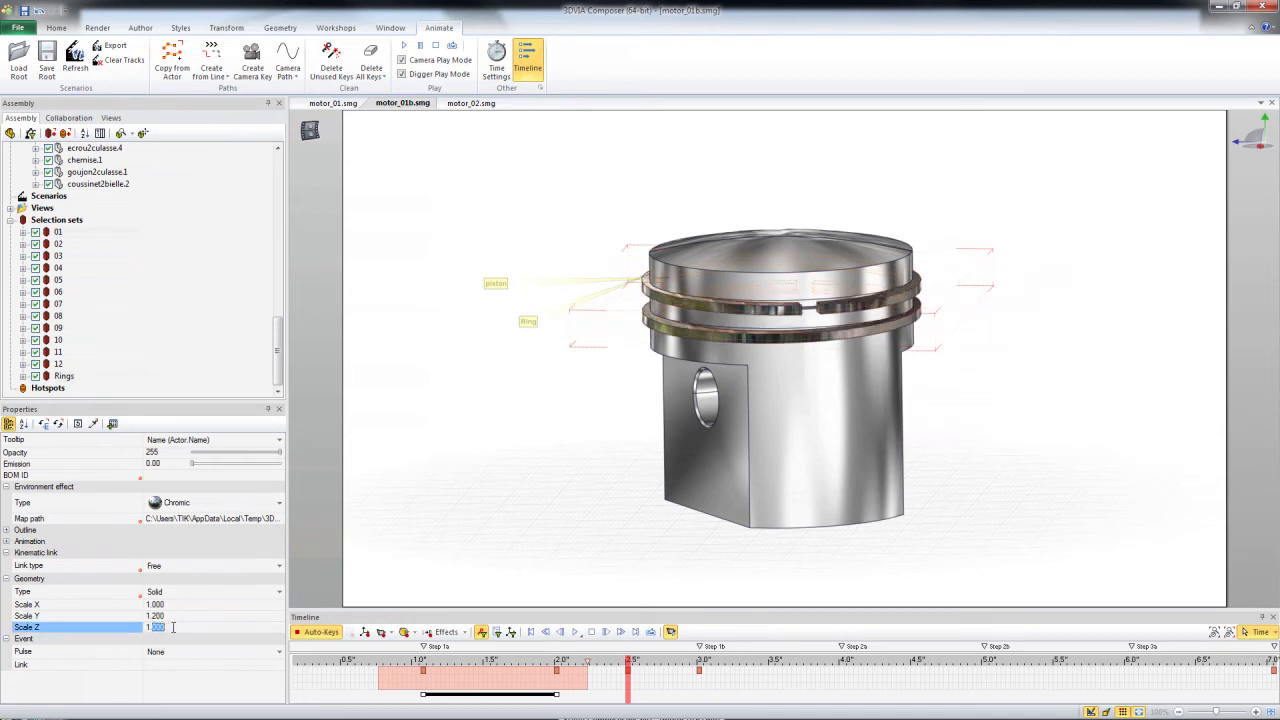
text(1.2)
key(Return)
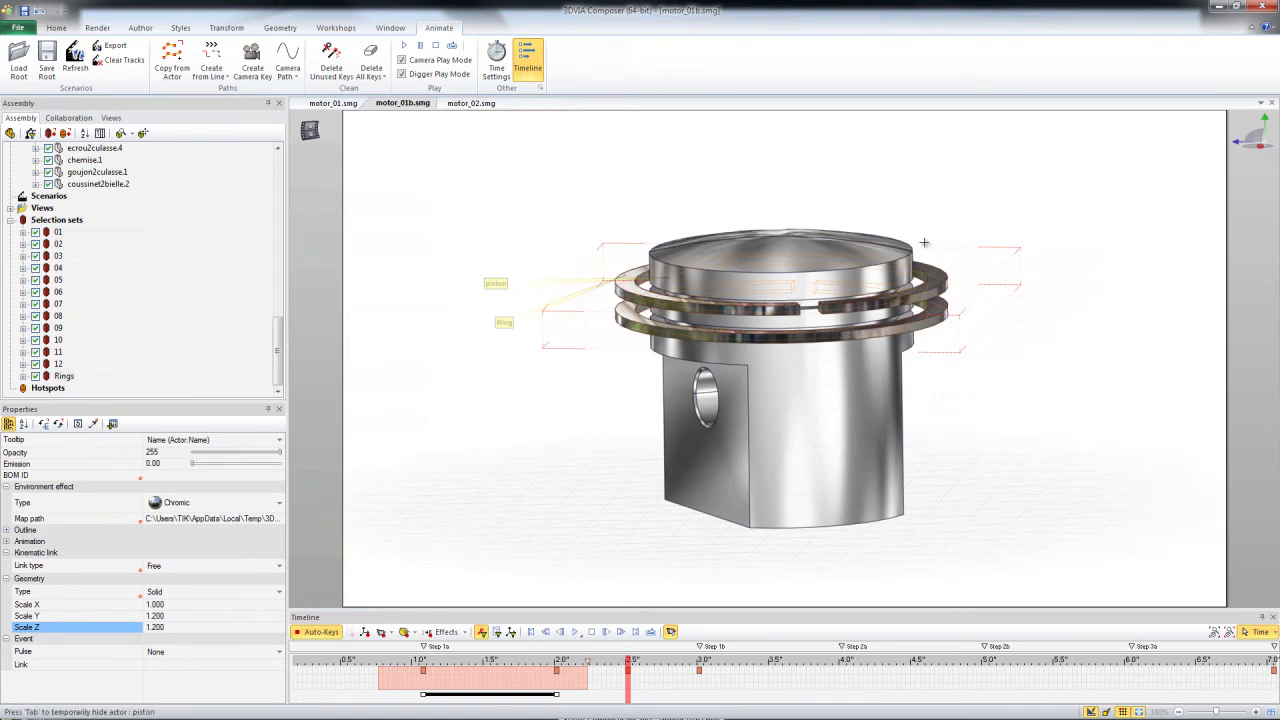
Raise the rings above the piston at 2.0 s and scrub the animation from Step 1a to just past Step 1b.
click(557, 661)
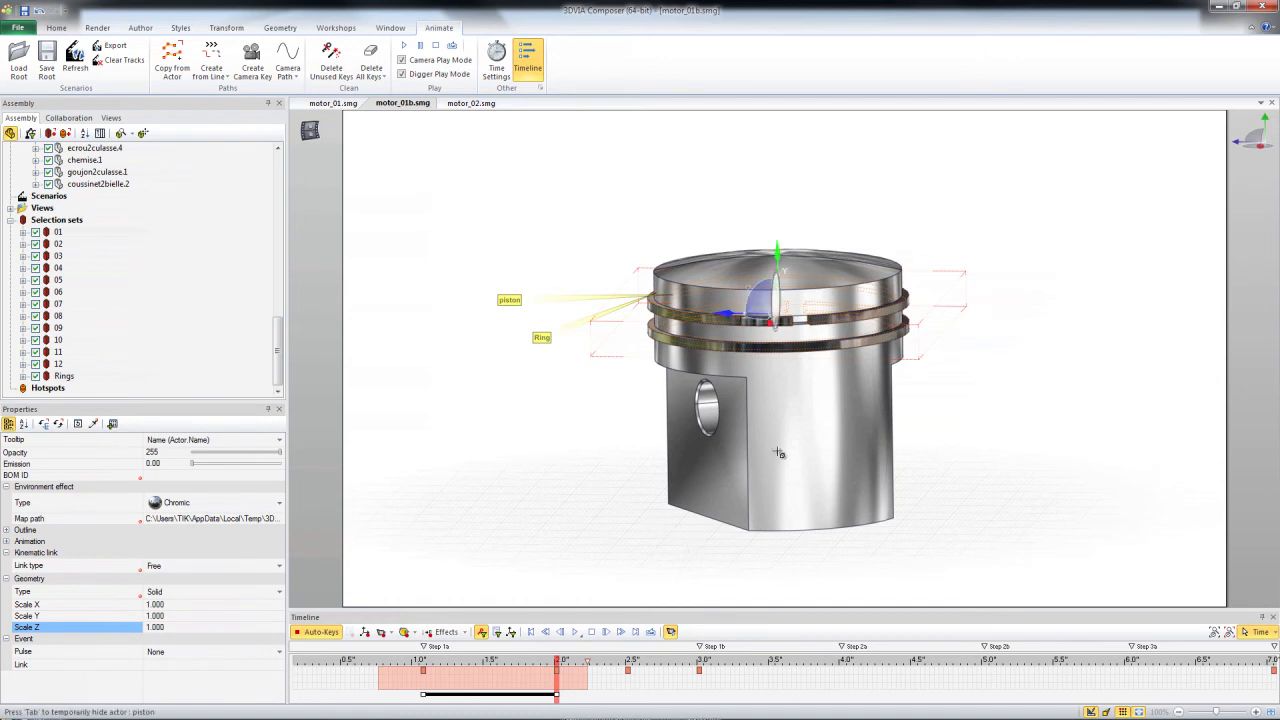
drag(775, 248, 757, 172)
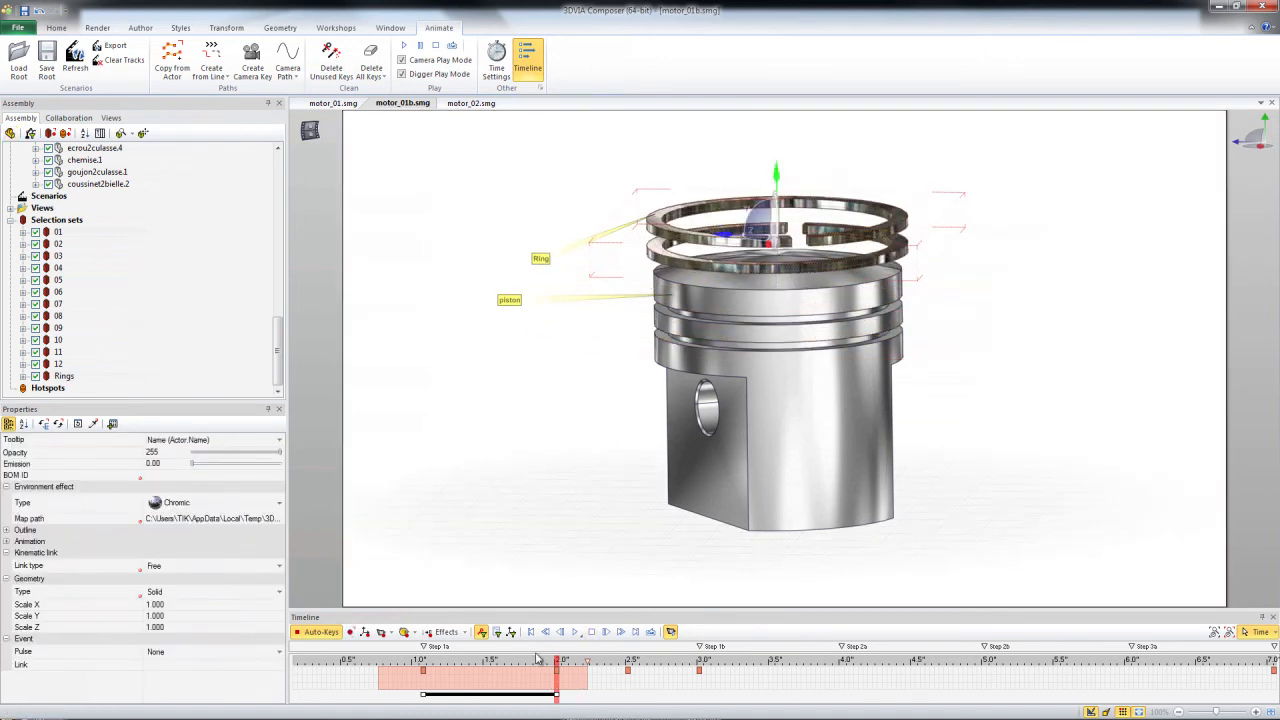
drag(422, 663, 707, 677)
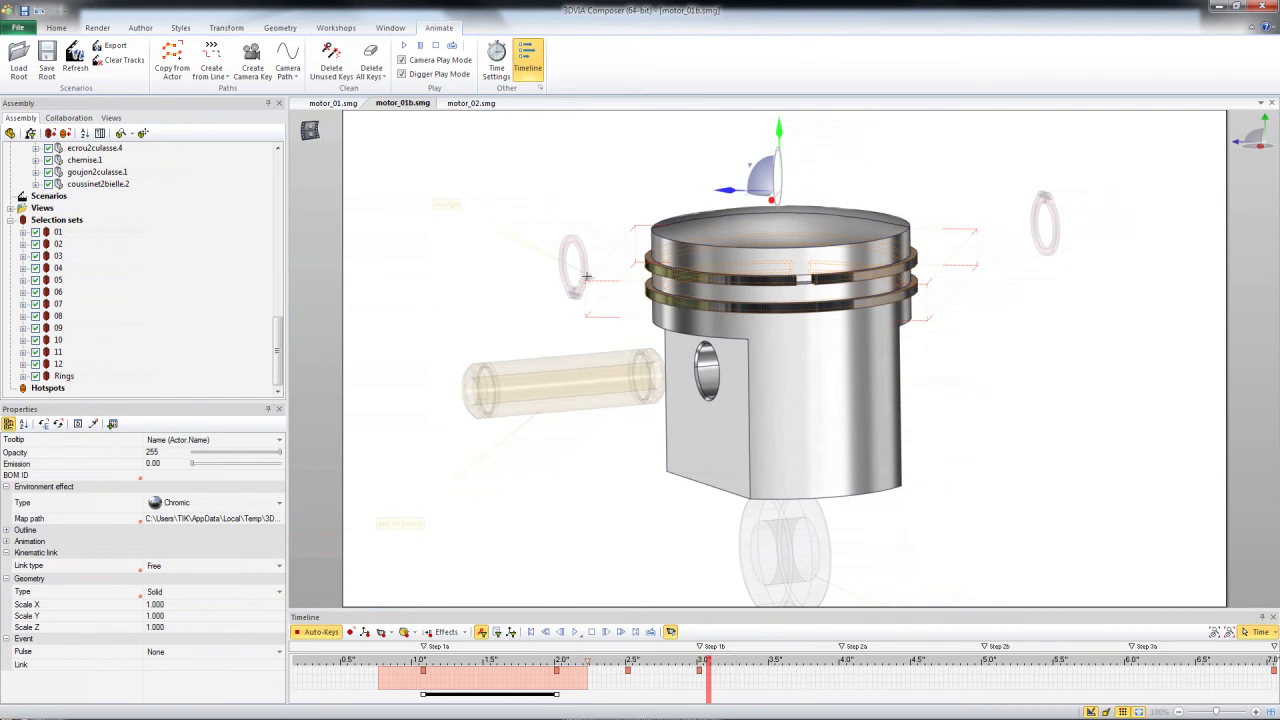
Switch to the motor_02.smg document and play its animation from the start.
click(468, 103)
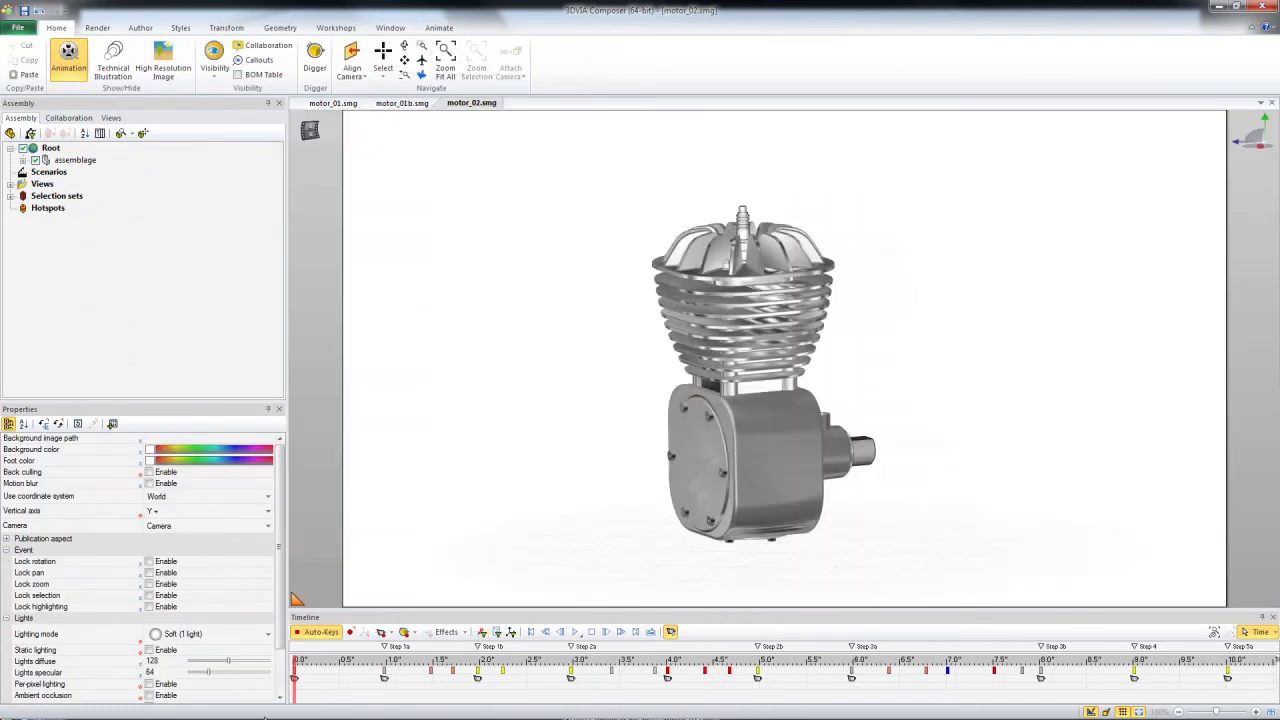
click(575, 632)
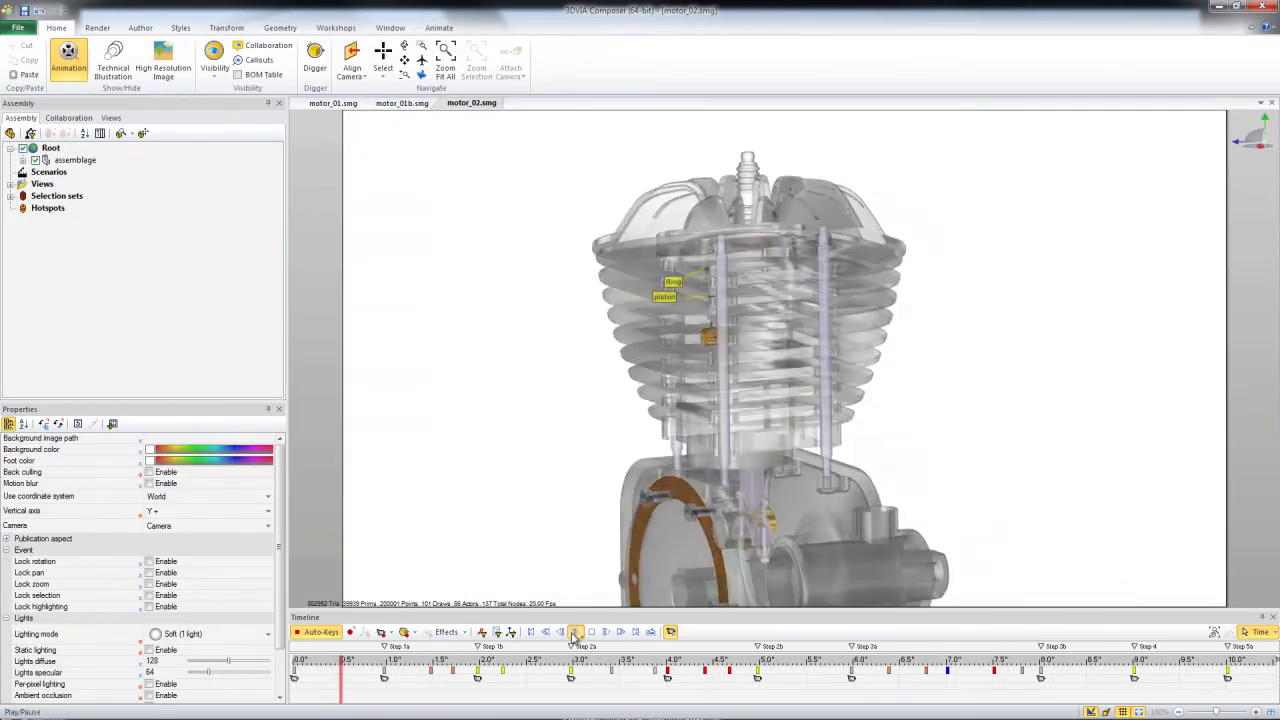